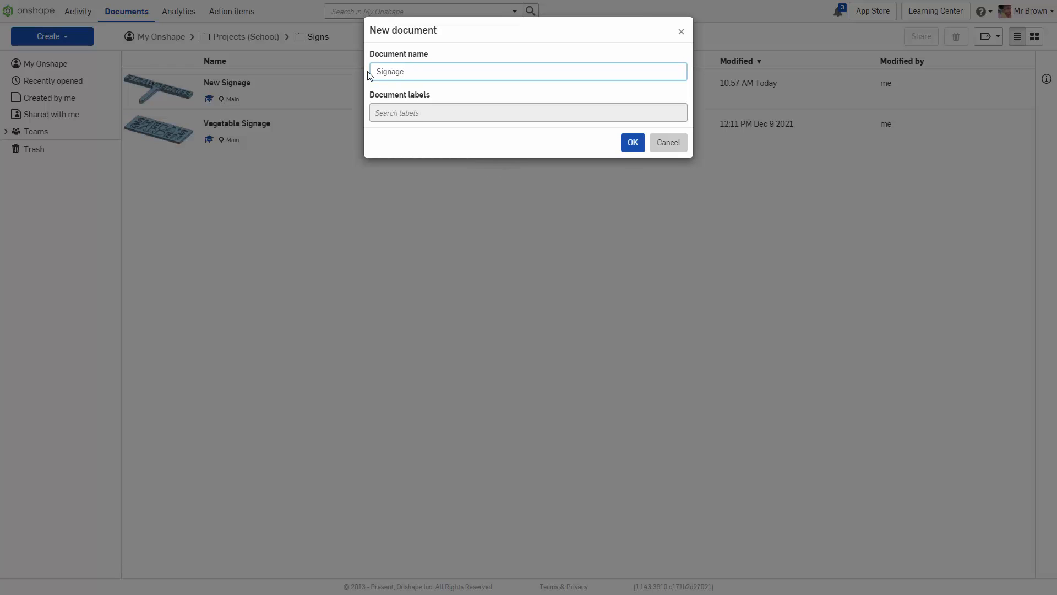
Step: Create the new document named Signage and start a sketch on the Front plane
{"action": "left_click", "coordinate": [627, 142]}
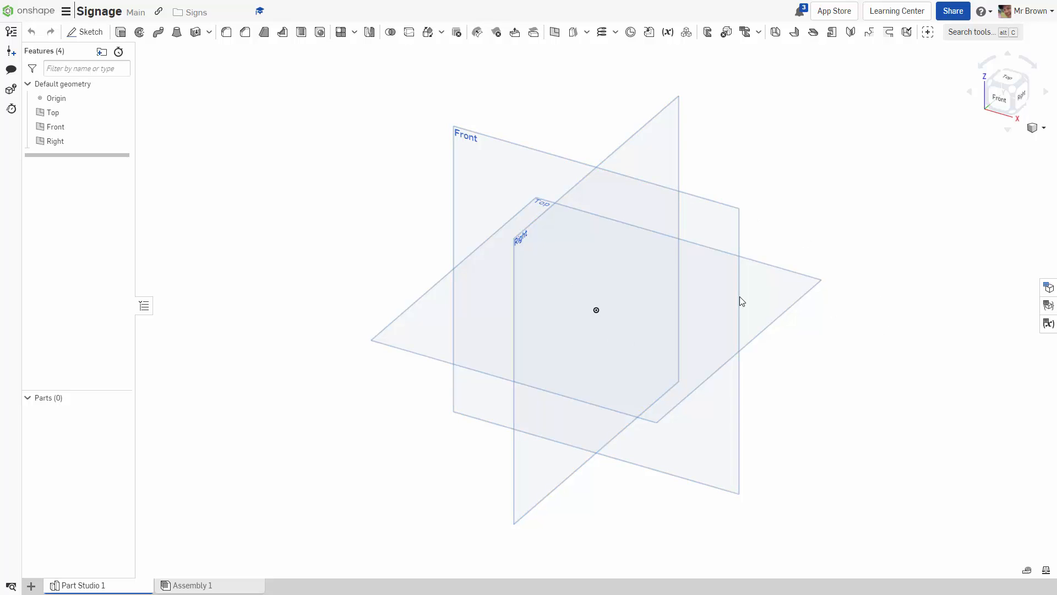
{"action": "left_click", "coordinate": [1009, 81]}
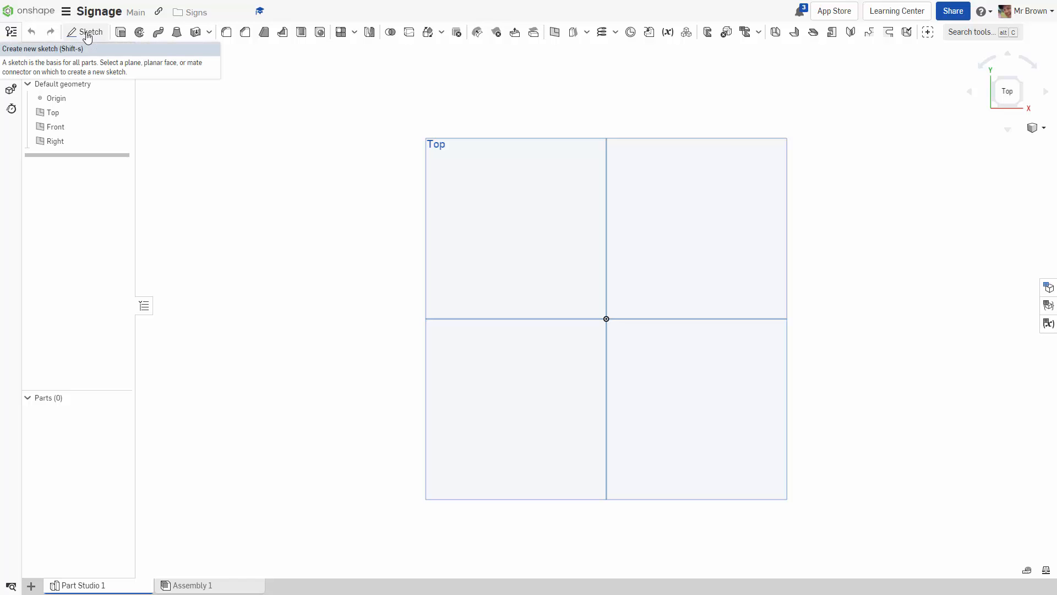
{"action": "right_click_drag", "start_coordinate": [877, 363], "coordinate": [908, 243]}
{"action": "left_click", "coordinate": [1012, 100]}
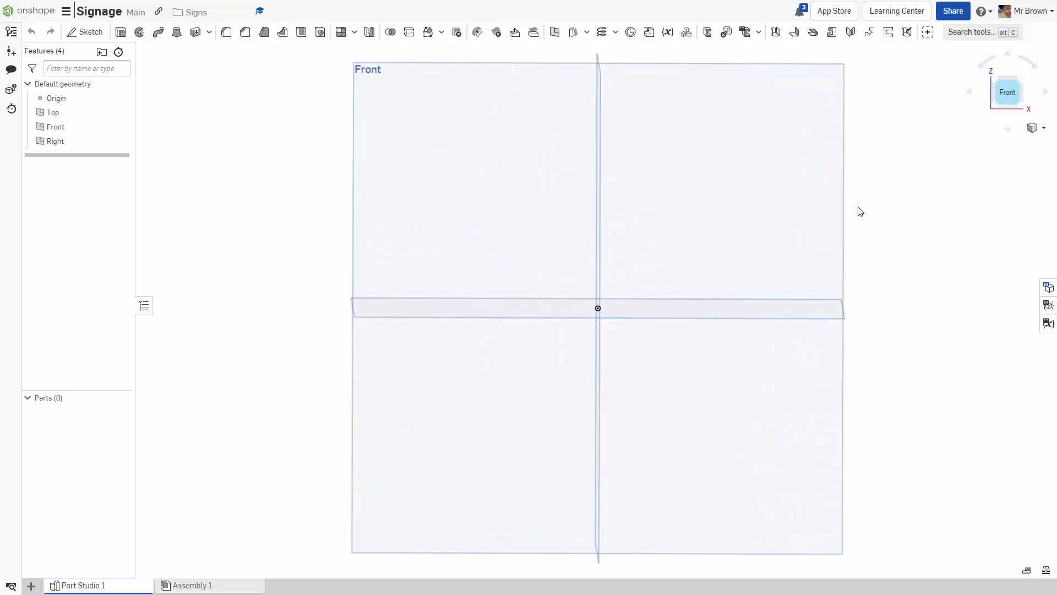
{"action": "left_click", "coordinate": [85, 32]}
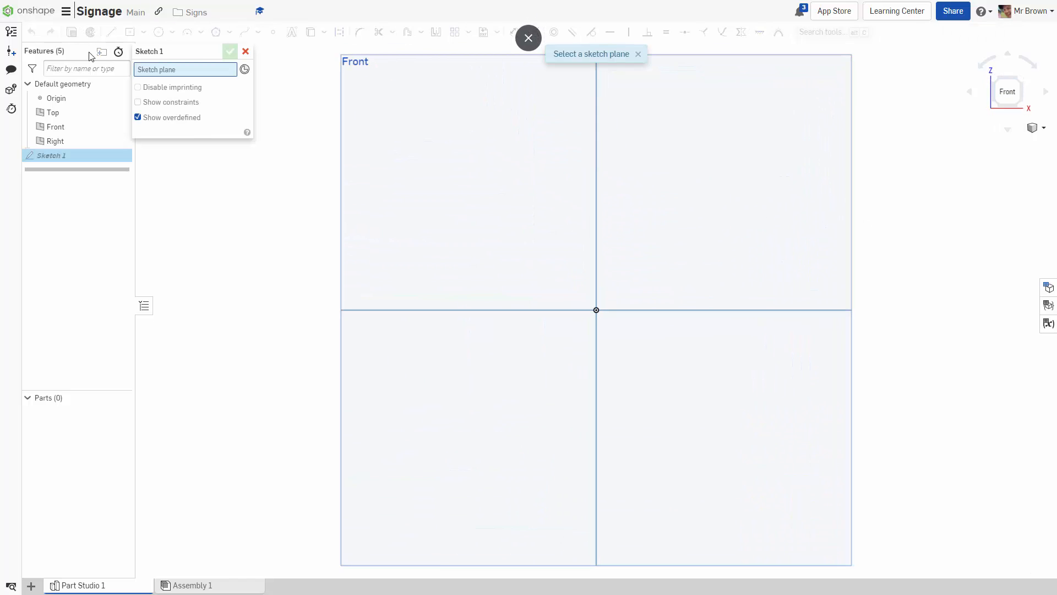
{"action": "left_click", "coordinate": [392, 134]}
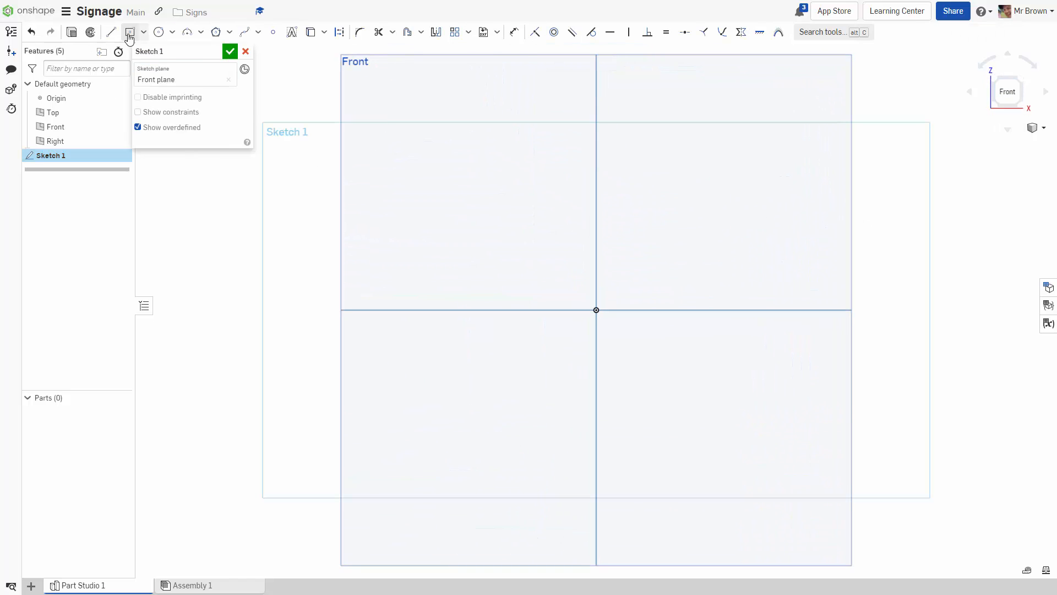
Step: Sketch a rectangle centred on the origin, 500 wide by 250 high, and place both dimensions outside it
{"action": "left_click", "coordinate": [129, 33]}
{"action": "left_click", "coordinate": [595, 310]}
{"action": "left_click", "coordinate": [383, 171]}
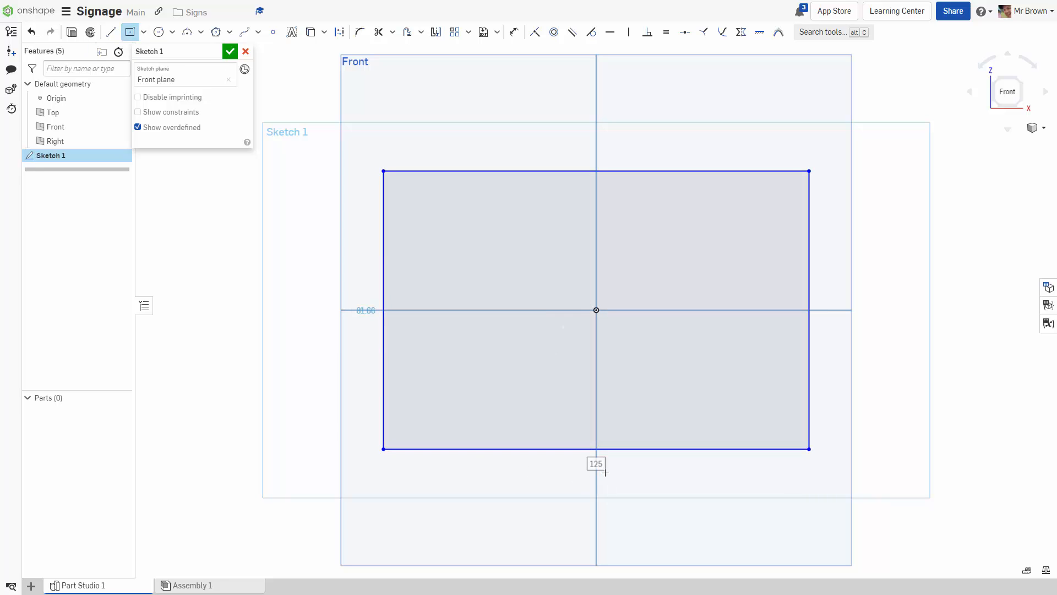
{"action": "type", "text": "500"}
{"action": "key", "text": "Return"}
{"action": "type", "text": "1"}
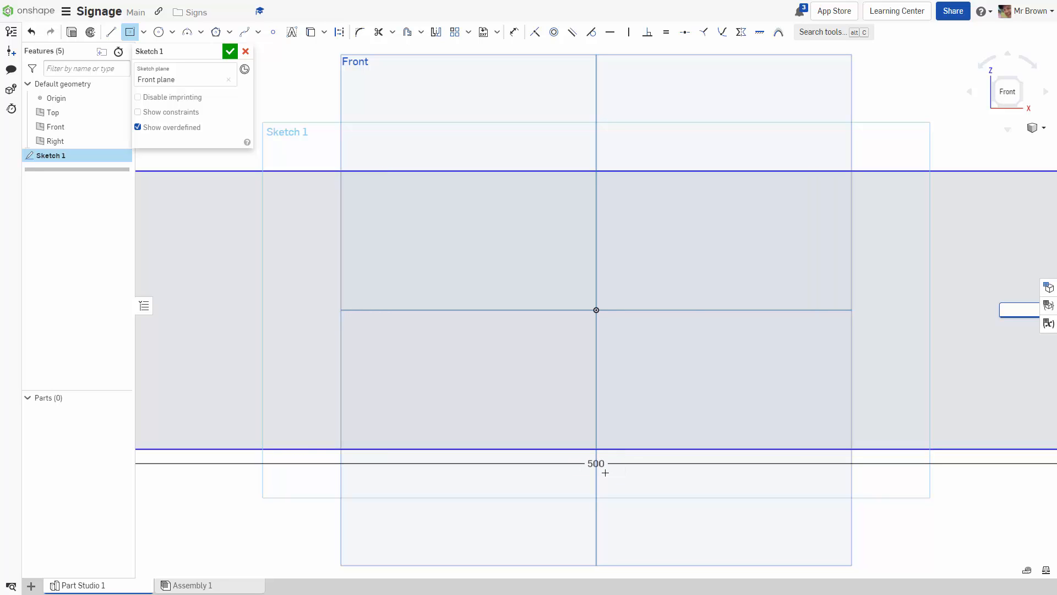
{"action": "key", "text": "Return"}
{"action": "scroll", "coordinate": [596, 476], "scroll_direction": "down", "scroll_amount": 10}
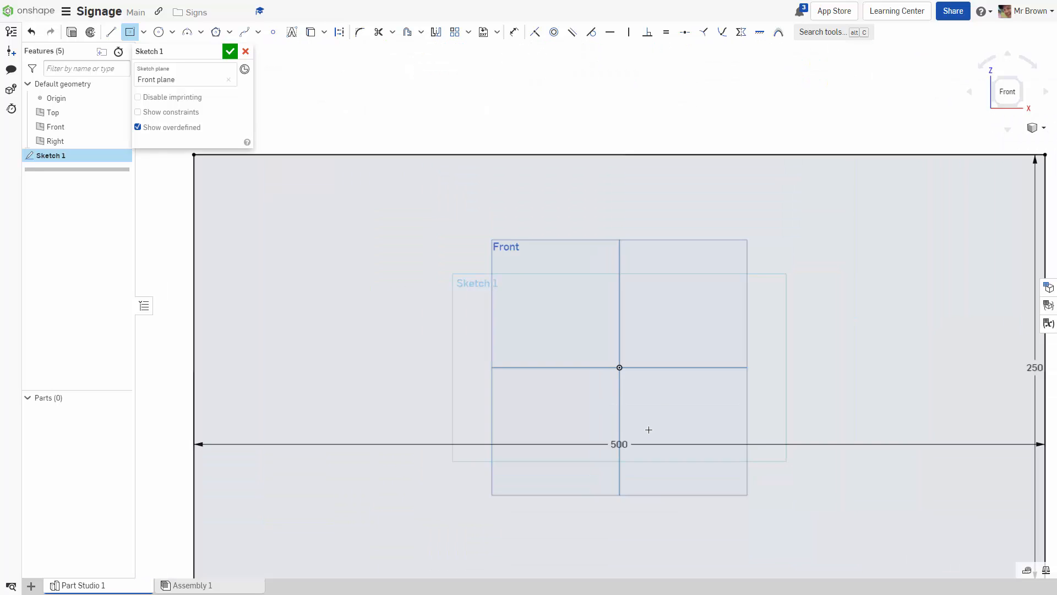
{"action": "left_click_drag", "start_coordinate": [804, 375], "coordinate": [826, 375]}
{"action": "left_click_drag", "start_coordinate": [625, 407], "coordinate": [629, 483]}
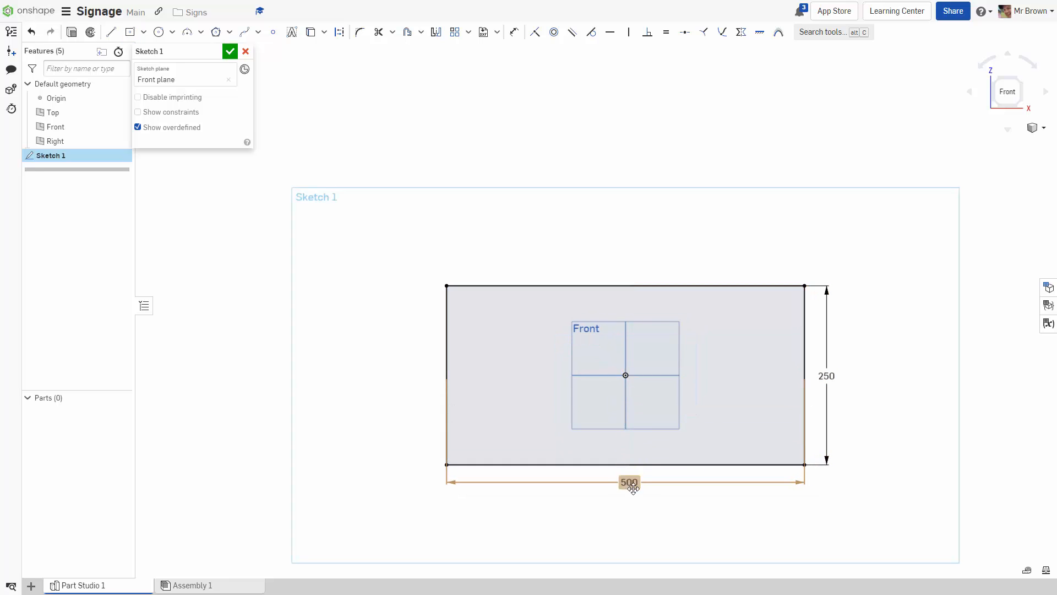
Step: Draw three construction lines from the rectangle's left-edge midpoint and both left corners to the midpoint of its right edge
{"action": "left_click", "coordinate": [111, 31]}
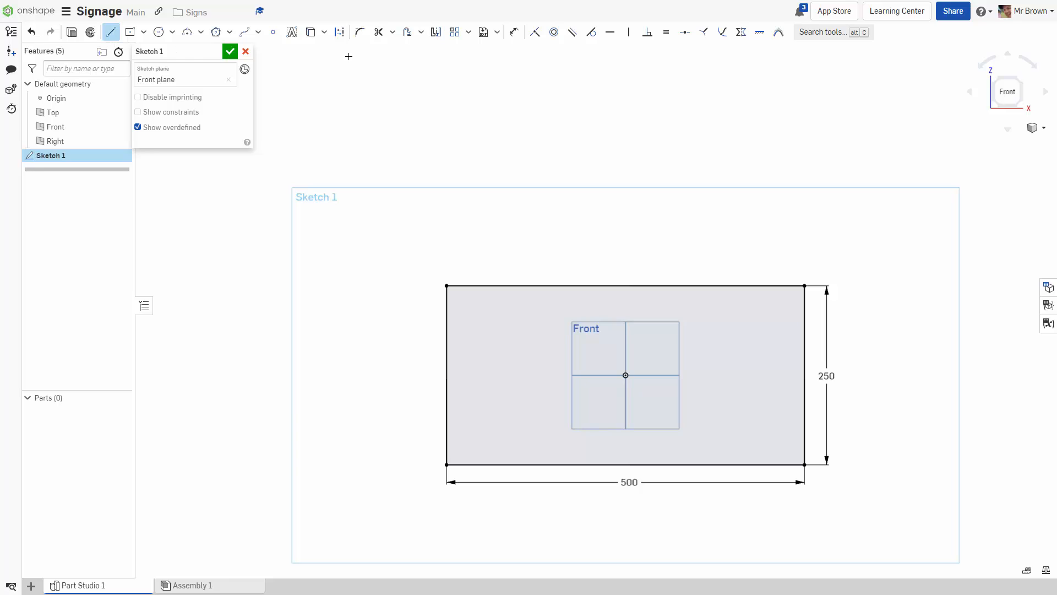
{"action": "left_click", "coordinate": [447, 375]}
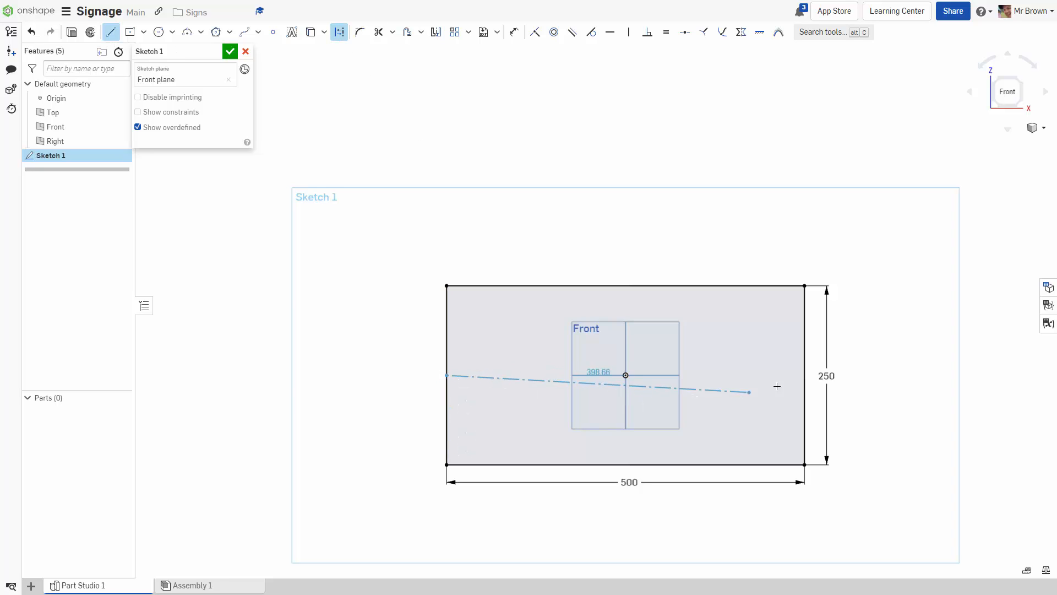
{"action": "left_click", "coordinate": [802, 375]}
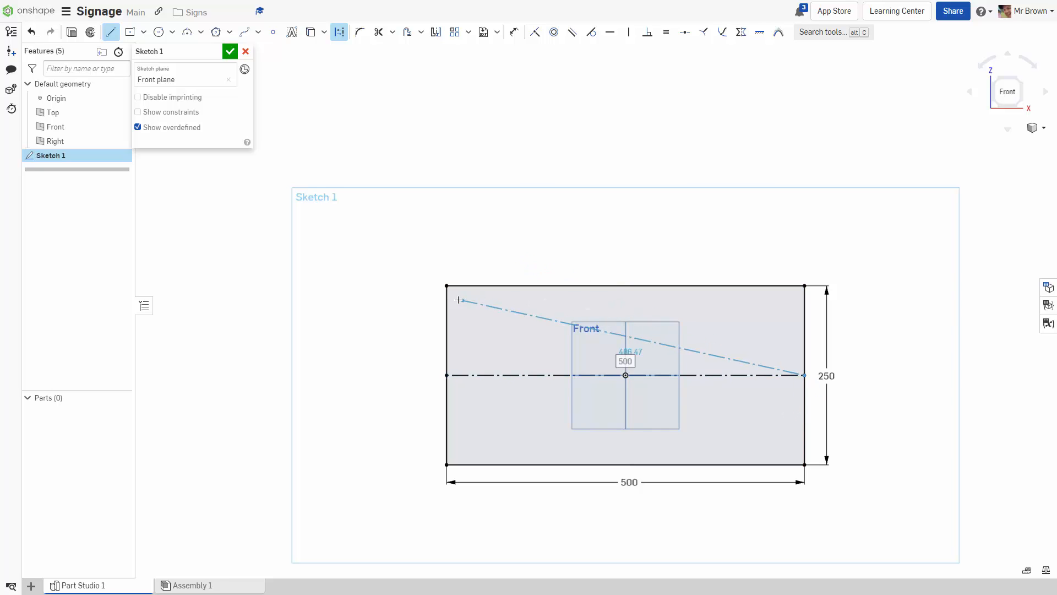
{"action": "left_click", "coordinate": [446, 286]}
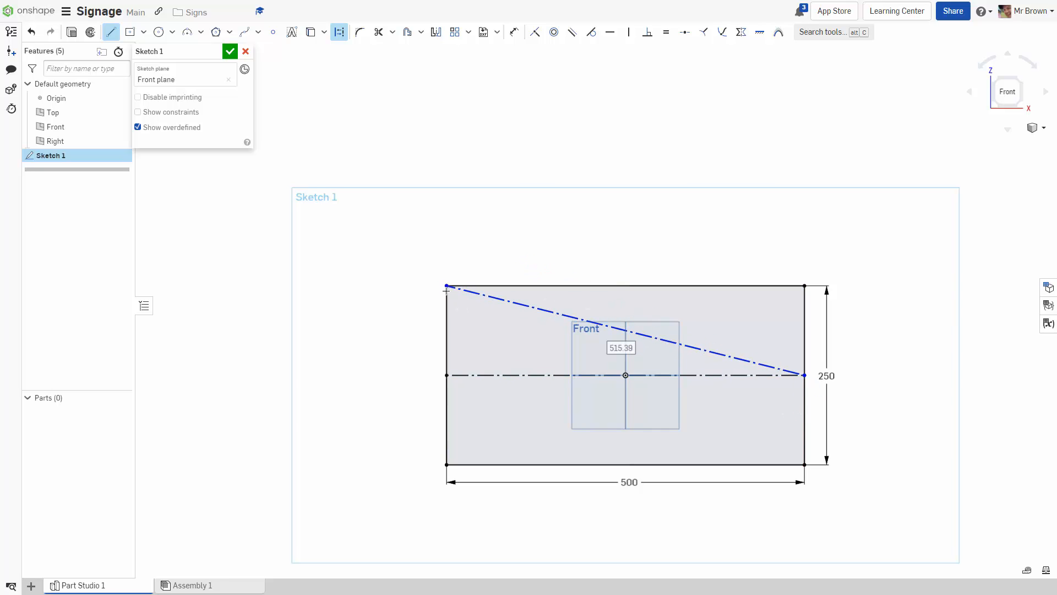
{"action": "left_click", "coordinate": [447, 464]}
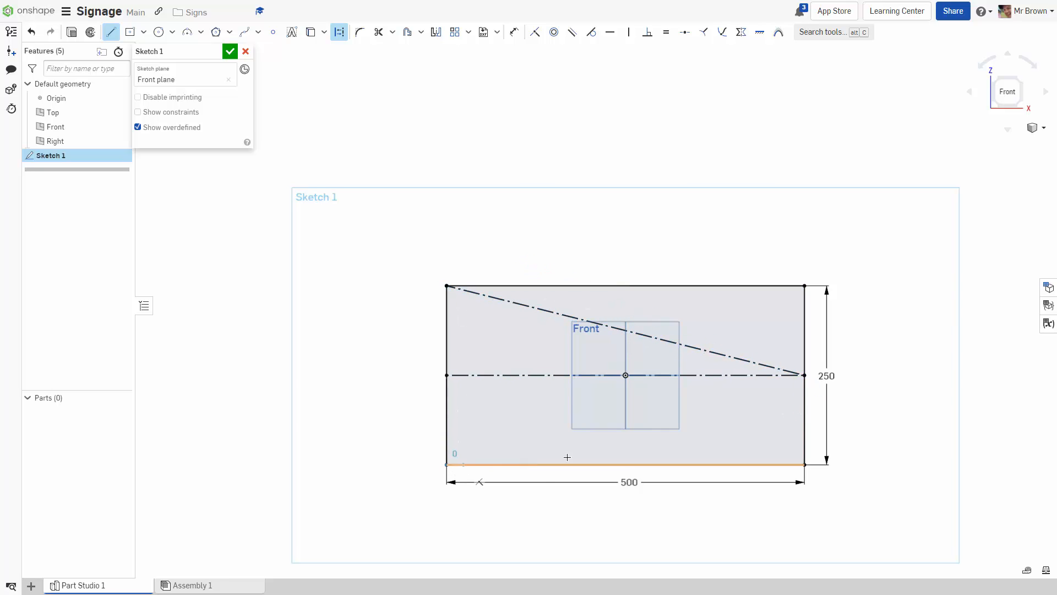
{"action": "left_click", "coordinate": [803, 375]}
{"action": "key", "text": "Escape"}
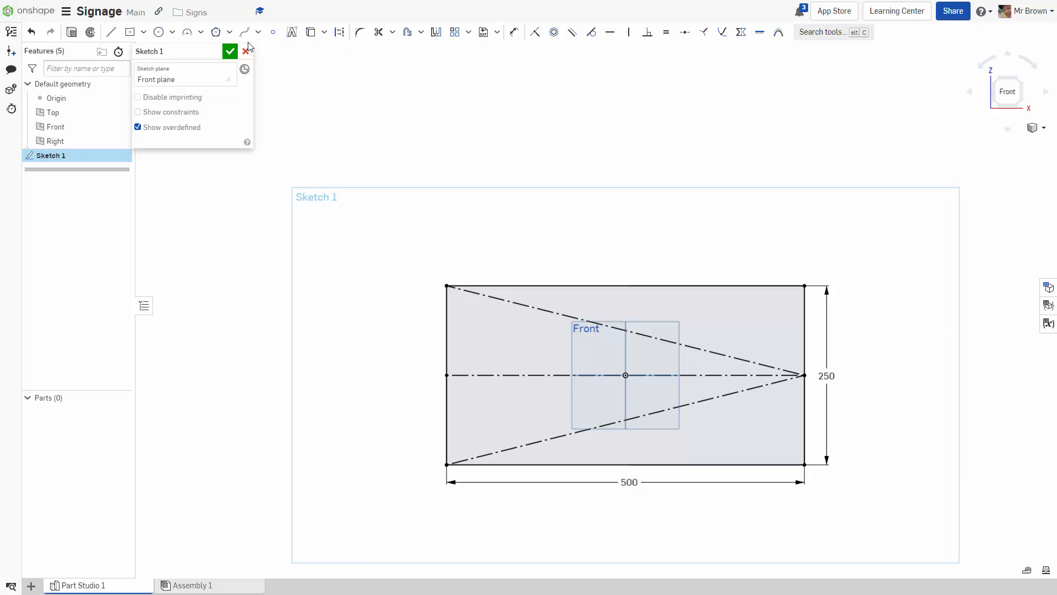
Step: Place a sketch point at the midpoint of each of the two diagonal construction lines
{"action": "left_click", "coordinate": [273, 31]}
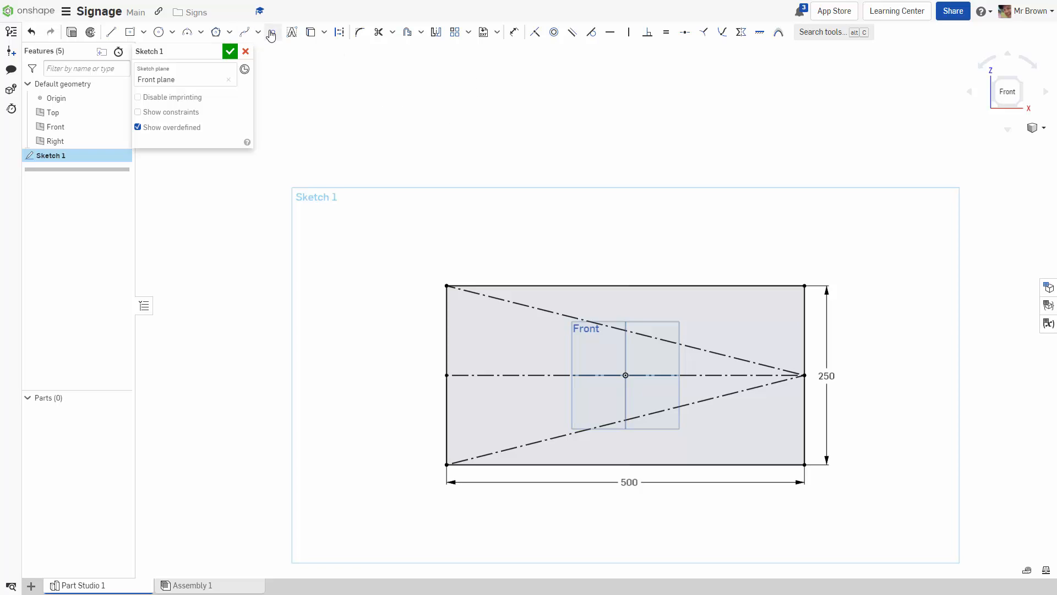
{"action": "left_click", "coordinate": [626, 331]}
{"action": "scroll", "coordinate": [629, 430], "scroll_direction": "up", "scroll_amount": 3}
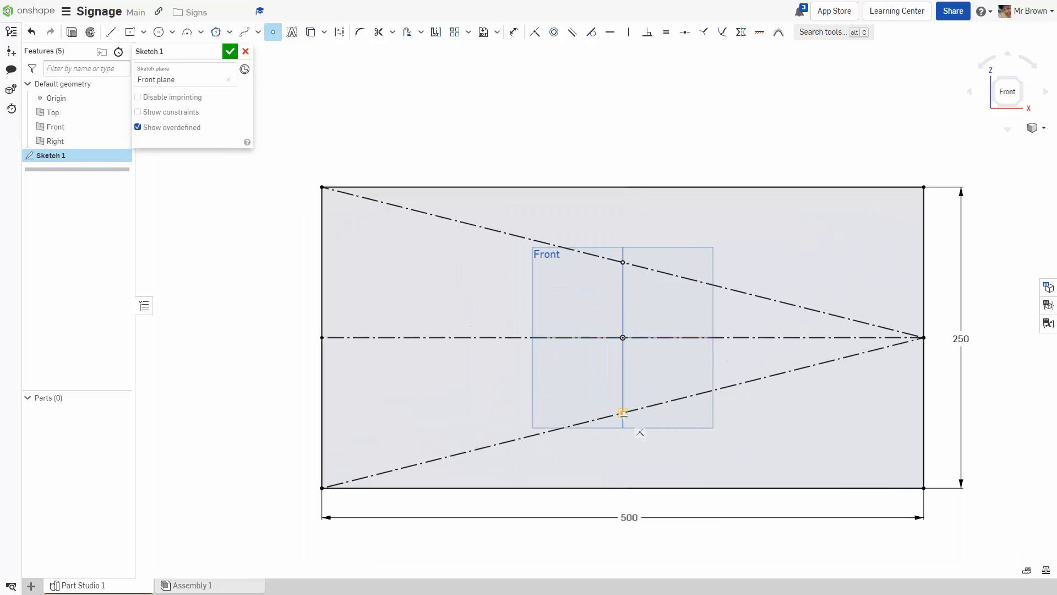
{"action": "key", "text": "Escape"}
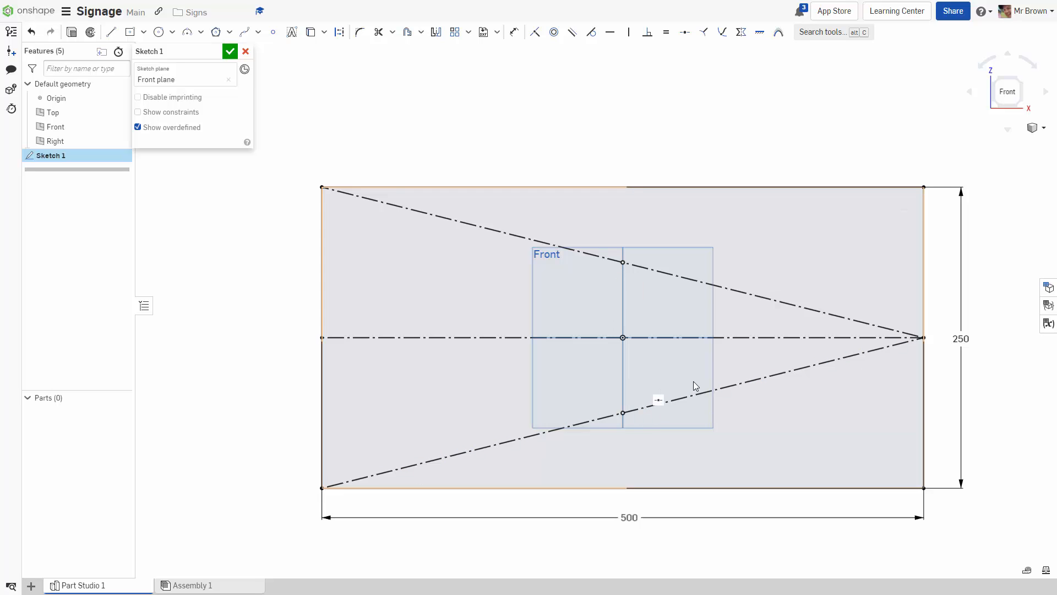
{"action": "scroll", "coordinate": [693, 381], "scroll_direction": "down", "scroll_amount": 3}
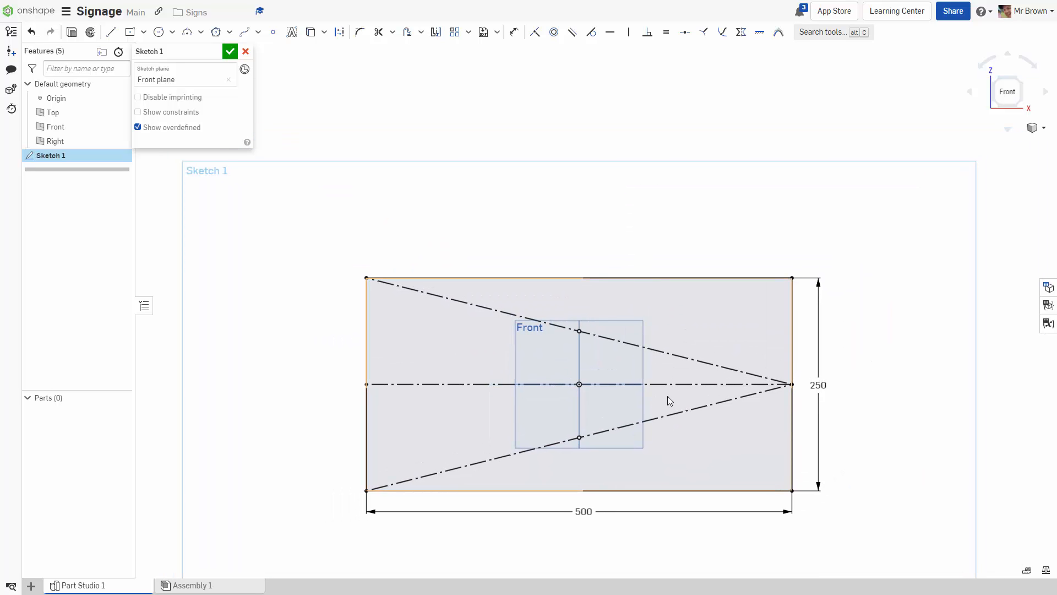
Step: Add sketch text above the rectangle with the garden owner's first name in possessive form, in regular-weight Open Sans
{"action": "left_click", "coordinate": [291, 33]}
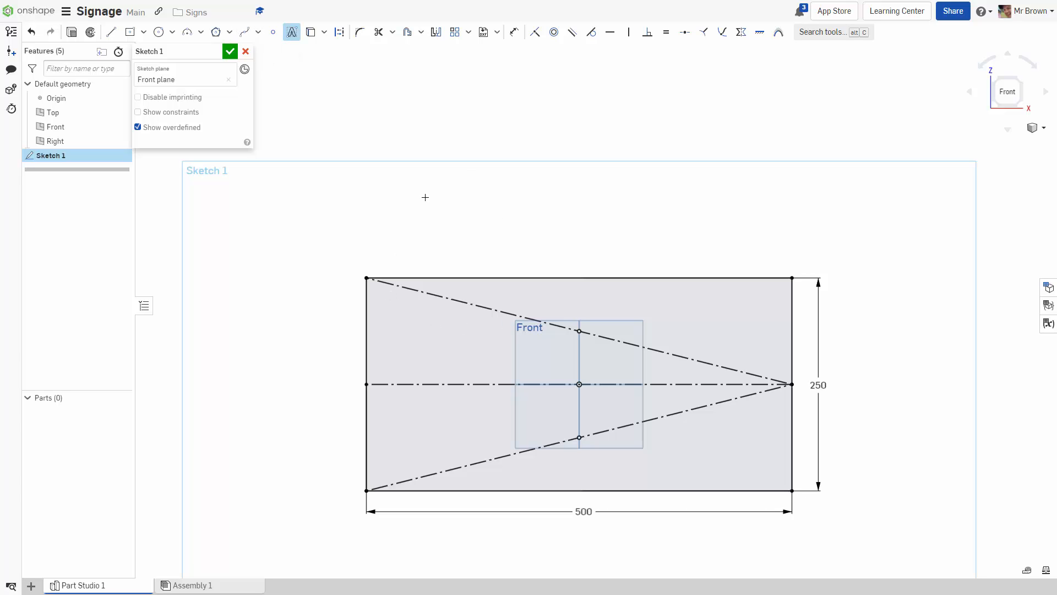
{"action": "left_click", "coordinate": [391, 137]}
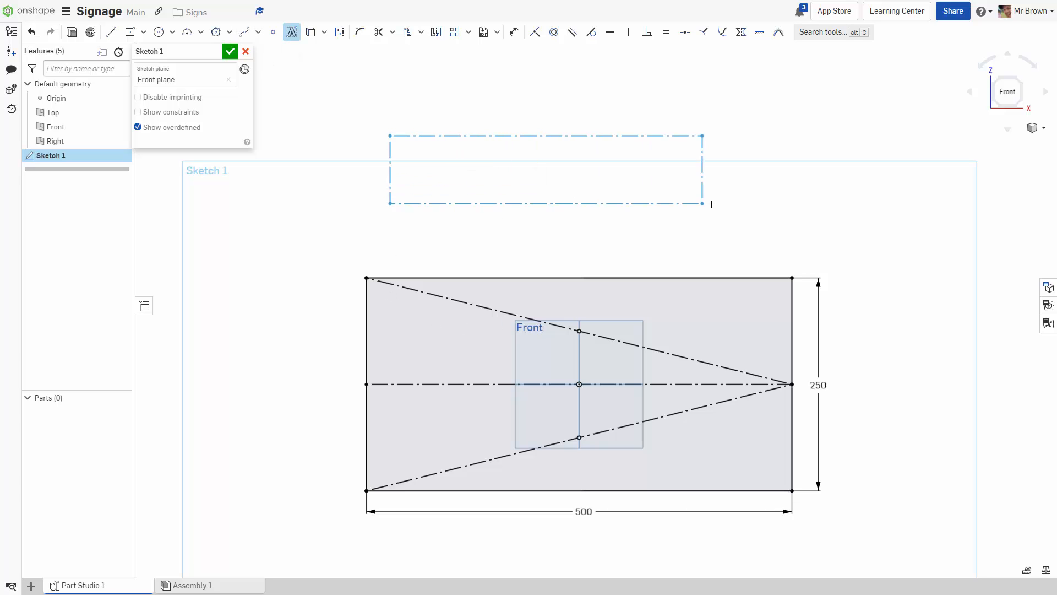
{"action": "left_click", "coordinate": [768, 225]}
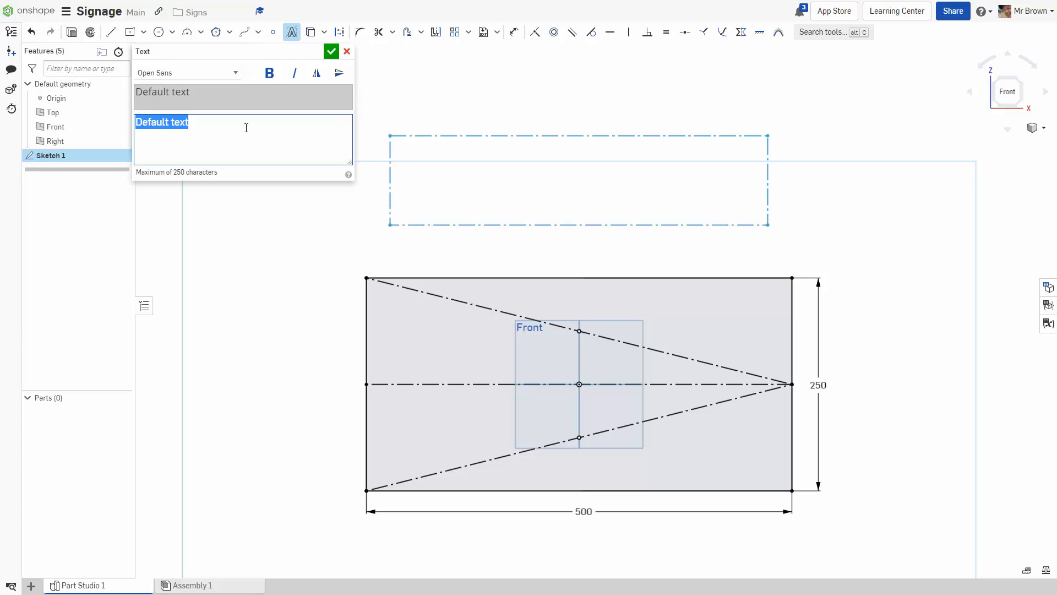
{"action": "type", "text": "Ver"}
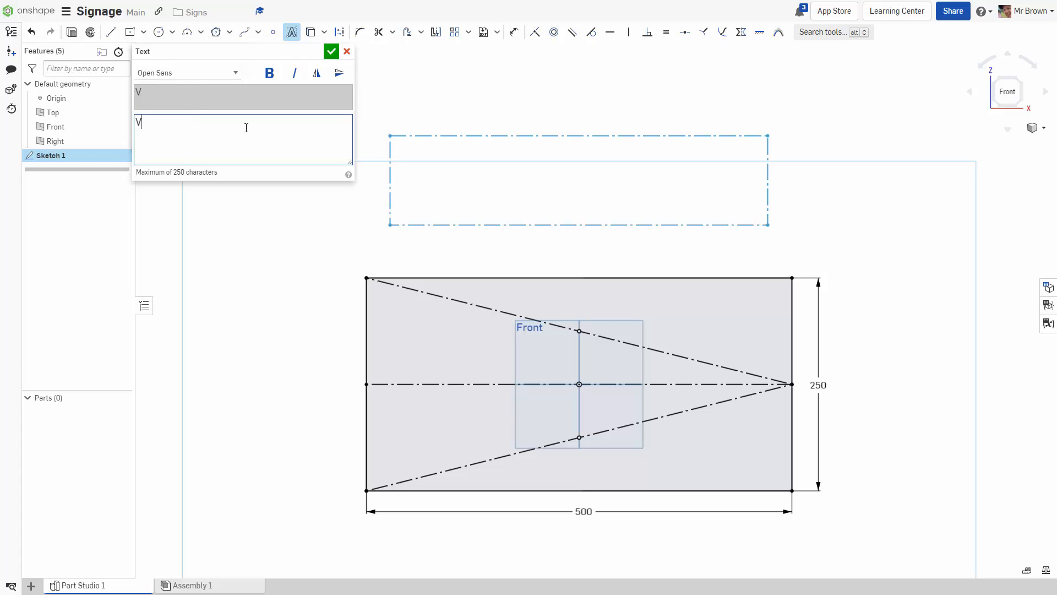
{"action": "key", "text": "BackSpace"}
{"action": "key", "text": "BackSpace"}
{"action": "key", "text": "BackSpace"}
{"action": "type", "text": "Verena"}
{"action": "left_click", "coordinate": [270, 73]}
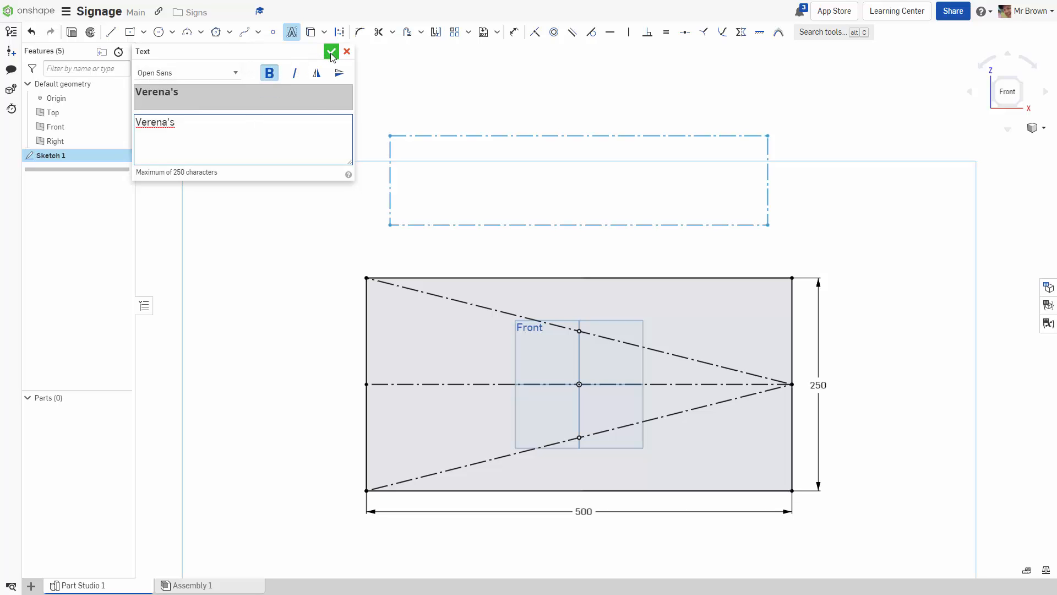
{"action": "left_click", "coordinate": [269, 73]}
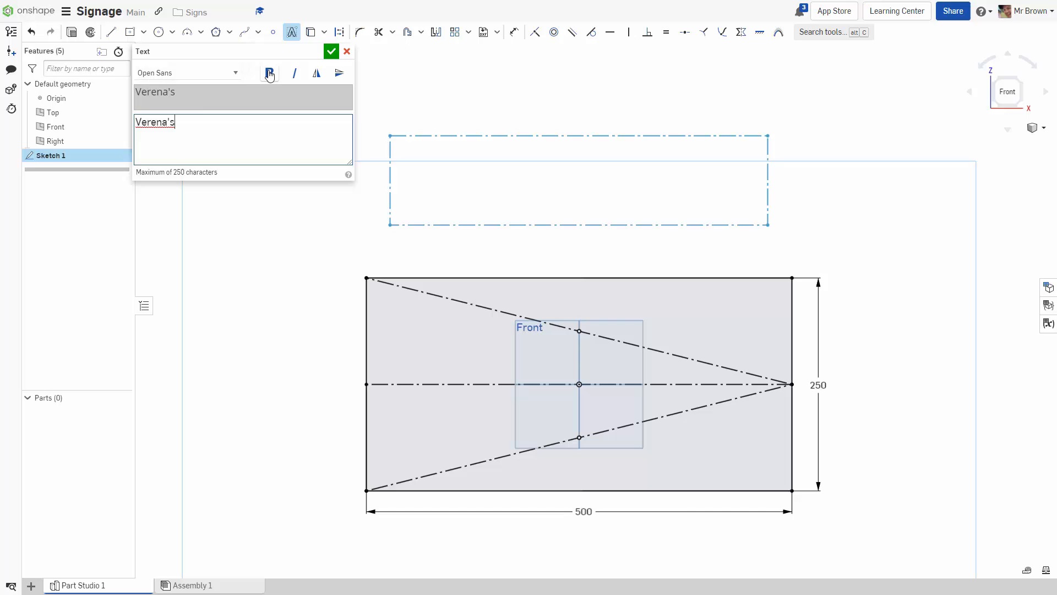
{"action": "left_click", "coordinate": [331, 51]}
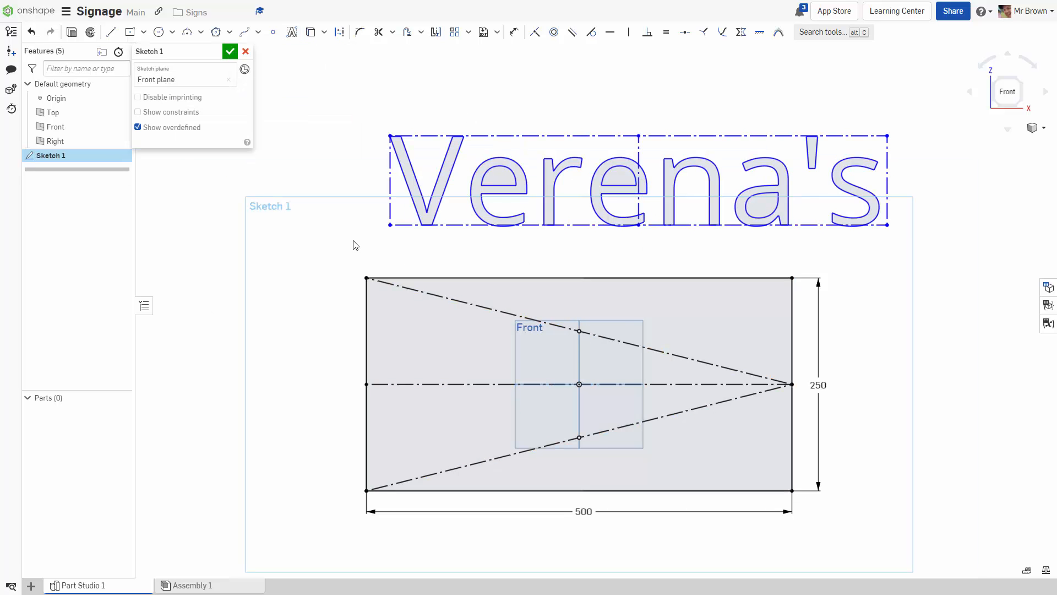
Step: Add the sketch text "Garden" in a text box below the rectangle
{"action": "left_click", "coordinate": [292, 32]}
{"action": "middle_click_drag", "start_coordinate": [583, 348], "coordinate": [557, 127]}
{"action": "mouse_move", "coordinate": [393, 354]}
{"action": "left_mouse_down"}
{"action": "mouse_move", "coordinate": [461, 382]}
{"action": "mouse_move", "coordinate": [792, 446]}
{"action": "left_mouse_up"}
{"action": "type", "text": "Ga"}
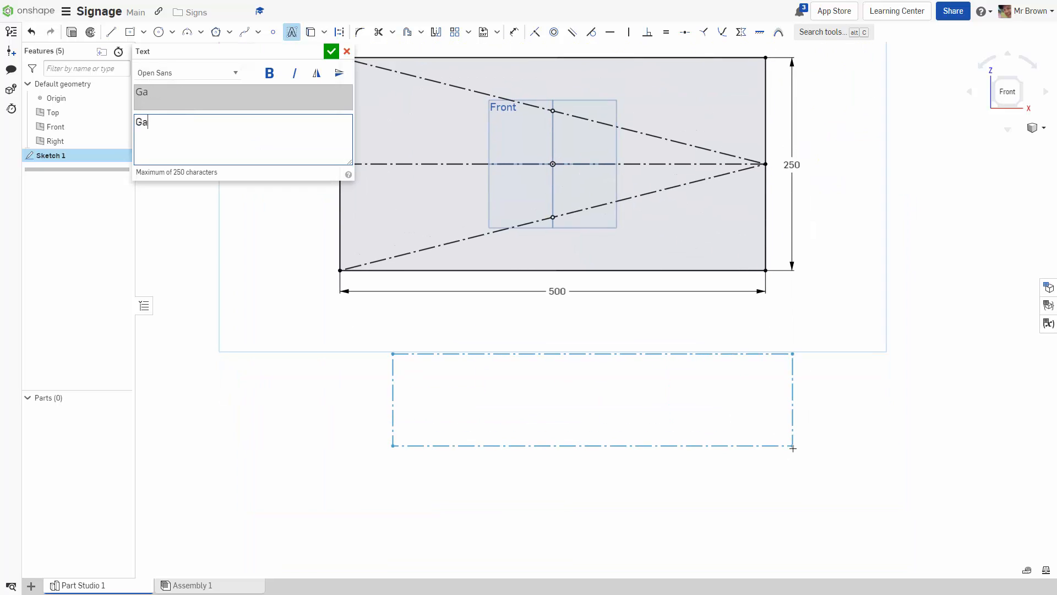
{"action": "type", "text": "rden"}
{"action": "left_click", "coordinate": [331, 51]}
{"action": "scroll", "coordinate": [633, 333], "scroll_direction": "down", "scroll_amount": 3}
{"action": "middle_click_drag", "start_coordinate": [633, 329], "coordinate": [609, 393]}
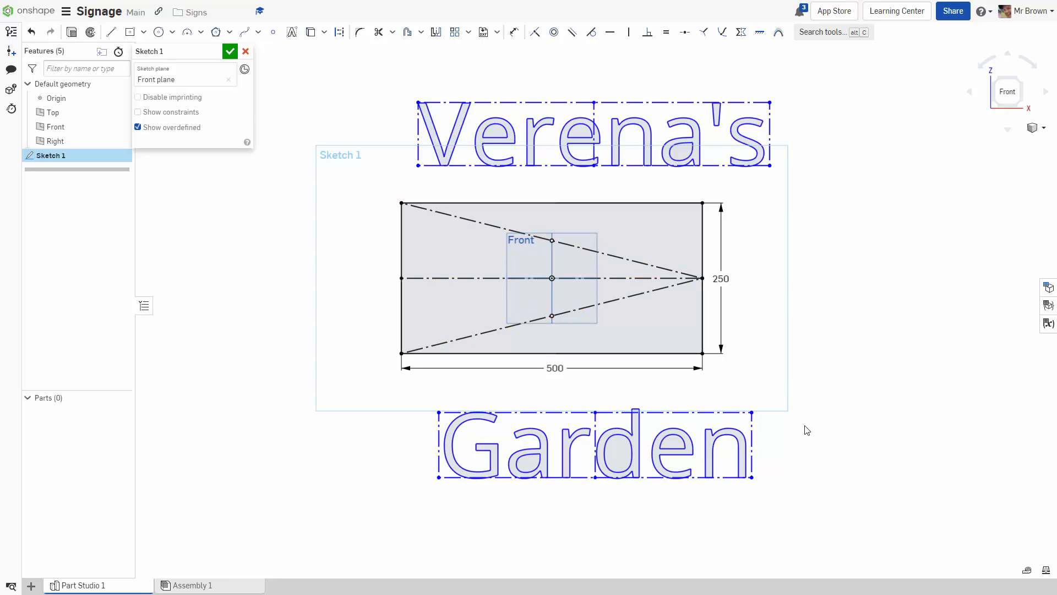
{"action": "middle_click_drag", "start_coordinate": [833, 226], "coordinate": [836, 312]}
{"action": "scroll", "coordinate": [806, 305], "scroll_direction": "up", "scroll_amount": 1}
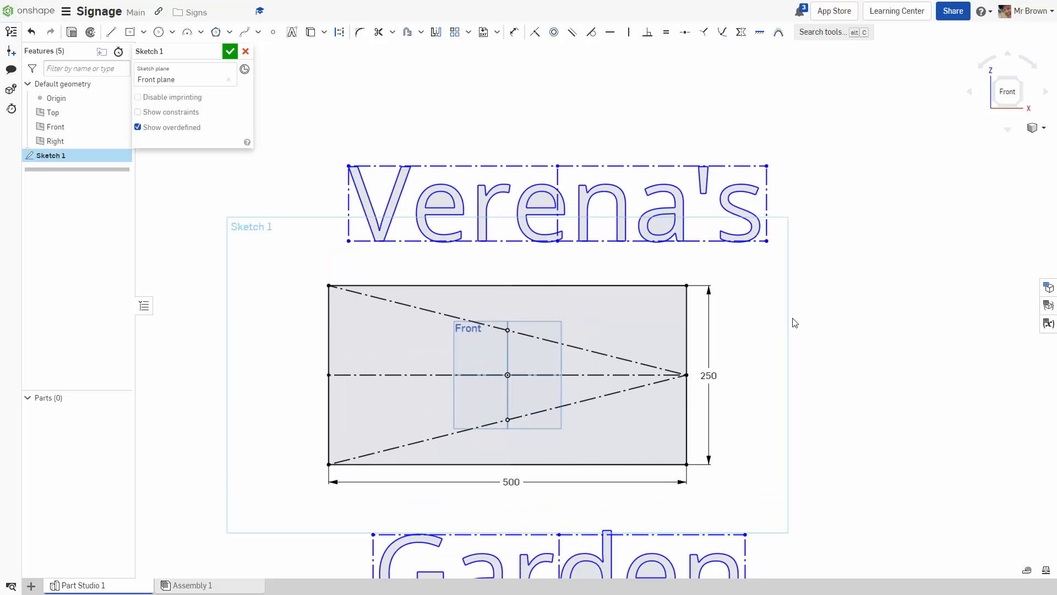
Step: Apply a Midpoint constraint between the name text's vertical centreline and the point on the upper diagonal
{"action": "key", "text": "ctrl+a"}
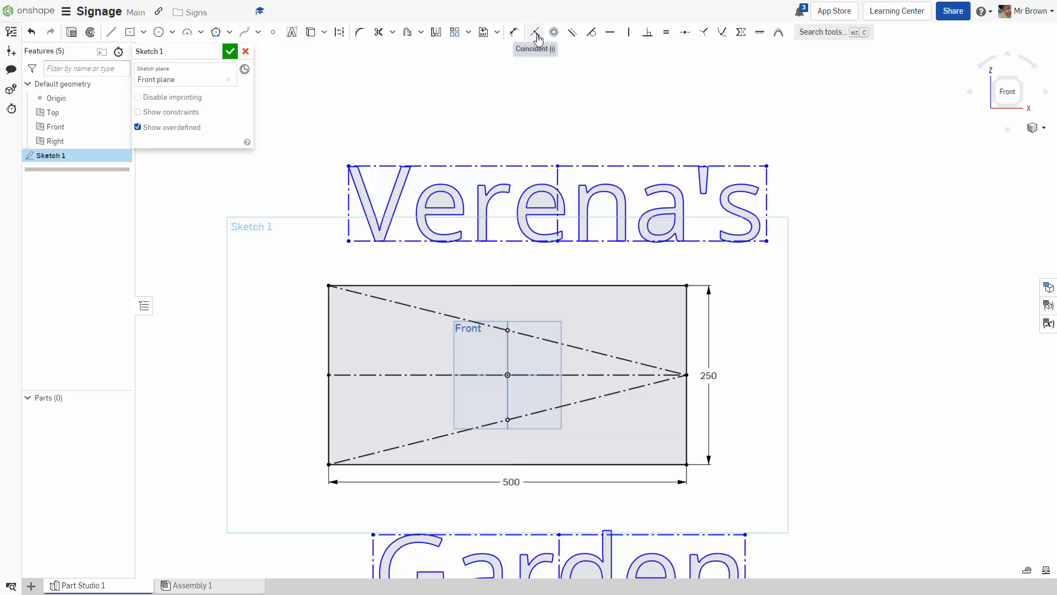
{"action": "left_click", "coordinate": [687, 37]}
{"action": "left_click", "coordinate": [559, 178]}
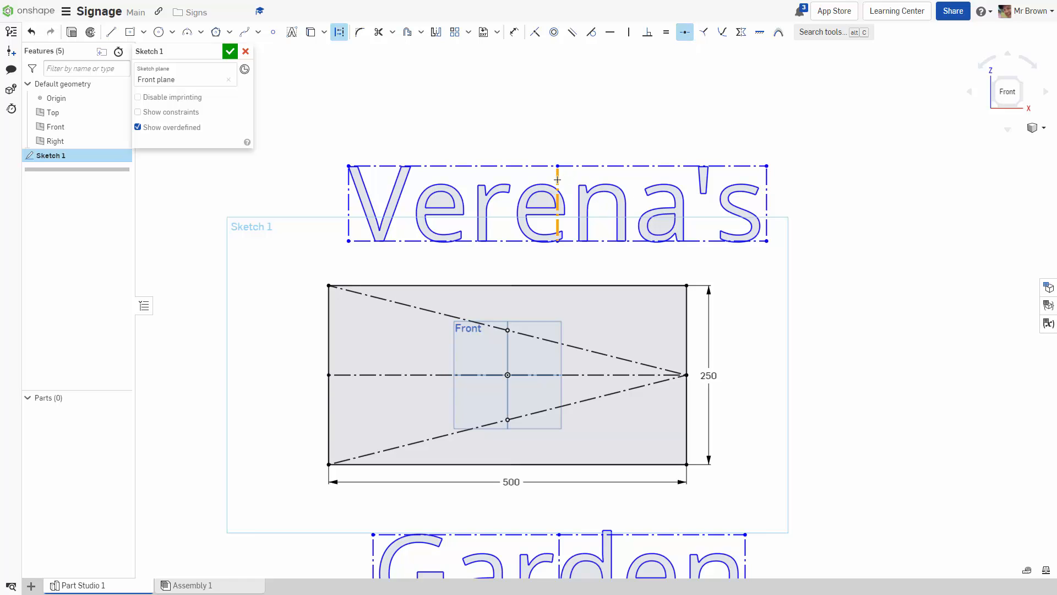
{"action": "left_click", "coordinate": [507, 330]}
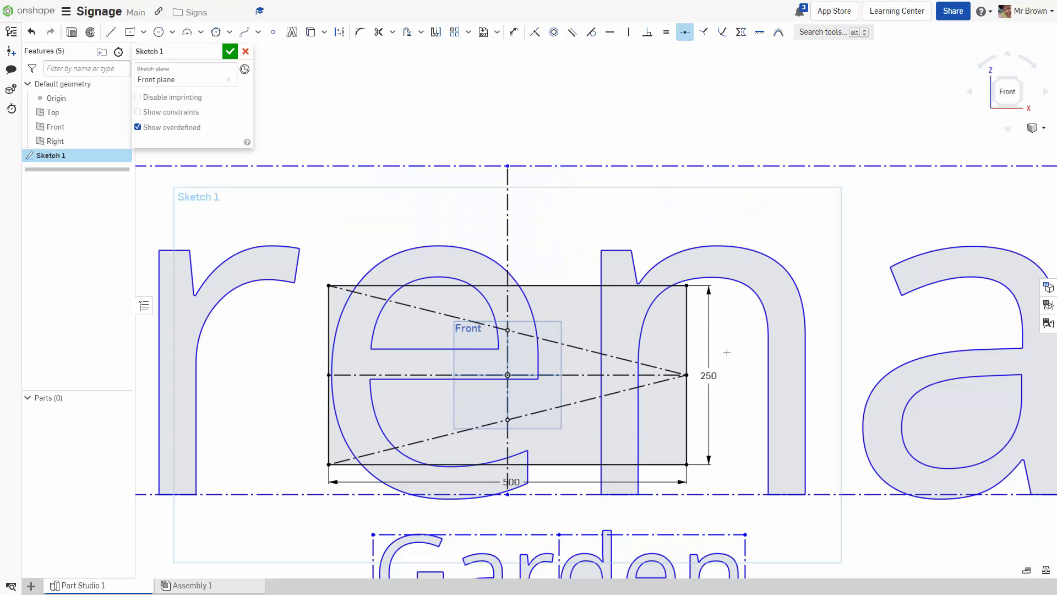
{"action": "scroll", "coordinate": [733, 365], "scroll_direction": "down", "scroll_amount": 5}
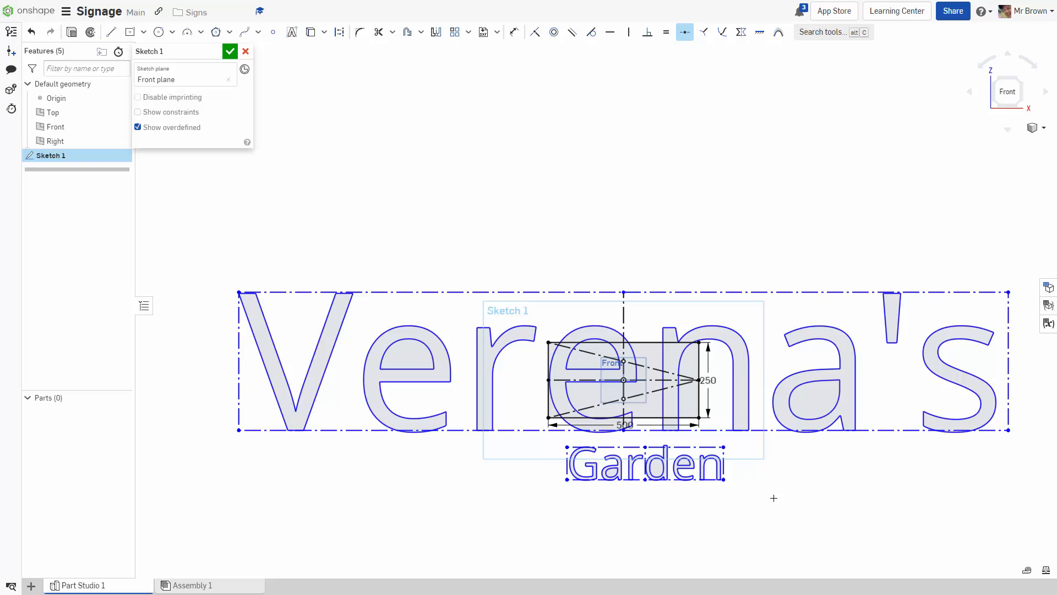
{"action": "key", "text": "Escape"}
Step: Try to shrink the name text to fit inside the rectangle by moving its lower-right corner, and undo the change
{"action": "mouse_move", "coordinate": [1008, 429]}
{"action": "left_mouse_down"}
{"action": "mouse_move", "coordinate": [868, 396]}
{"action": "mouse_move", "coordinate": [648, 370]}
{"action": "mouse_move", "coordinate": [674, 371]}
{"action": "left_mouse_up"}
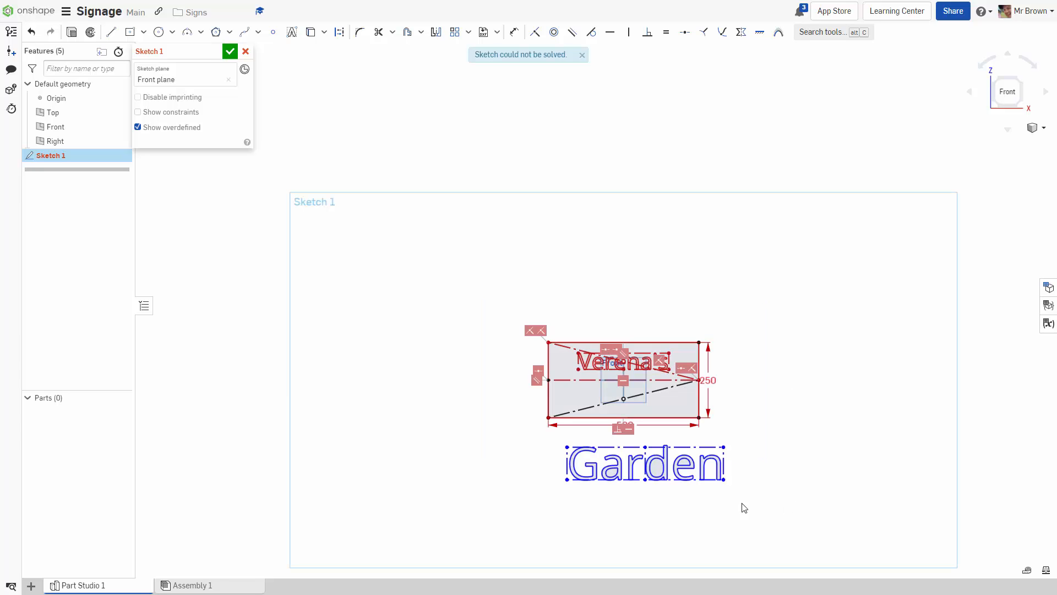
{"action": "scroll", "coordinate": [662, 502], "scroll_direction": "up", "scroll_amount": 3}
{"action": "key", "text": "ctrl+z"}
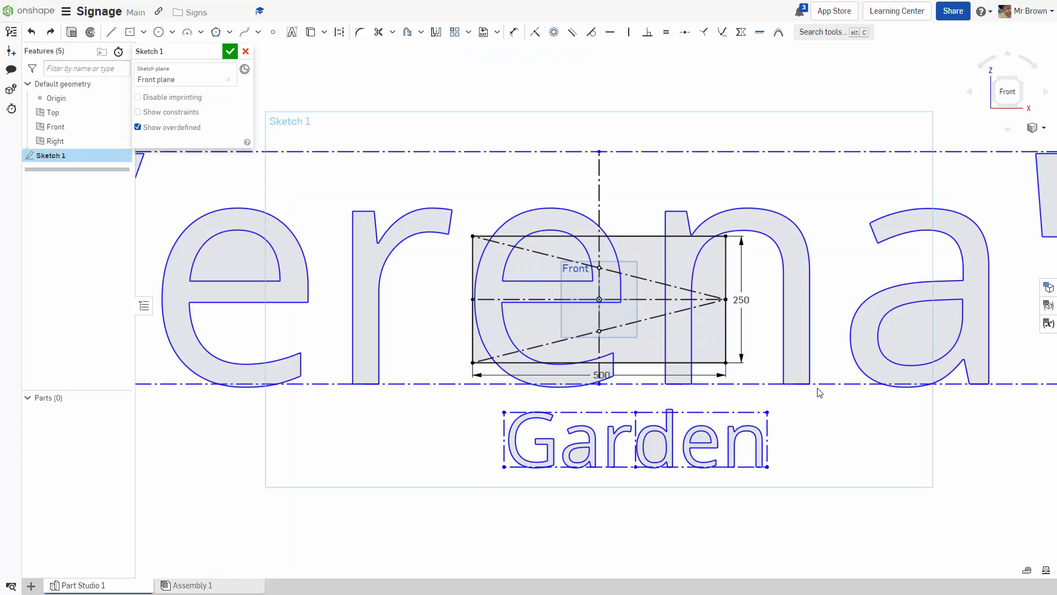
Step: Apply a Midpoint constraint between the "Garden" text's vertical centreline and the point on the lower diagonal
{"action": "scroll", "coordinate": [957, 405], "scroll_direction": "down", "scroll_amount": 5}
{"action": "left_click_drag", "start_coordinate": [999, 391], "coordinate": [920, 373]}
{"action": "scroll", "coordinate": [897, 447], "scroll_direction": "up", "scroll_amount": 8}
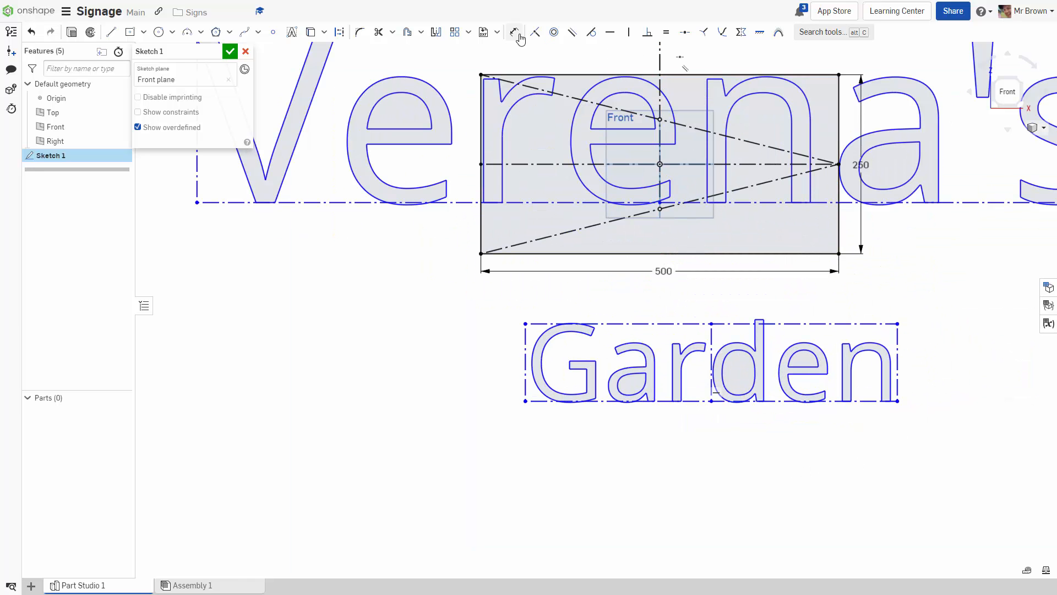
{"action": "left_click", "coordinate": [686, 34]}
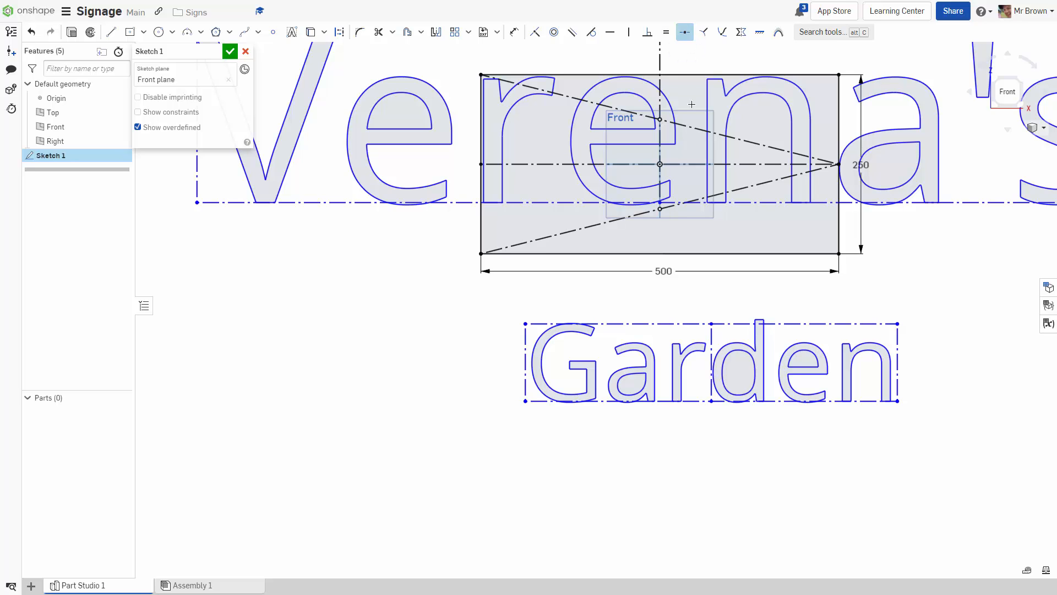
{"action": "left_click", "coordinate": [660, 209]}
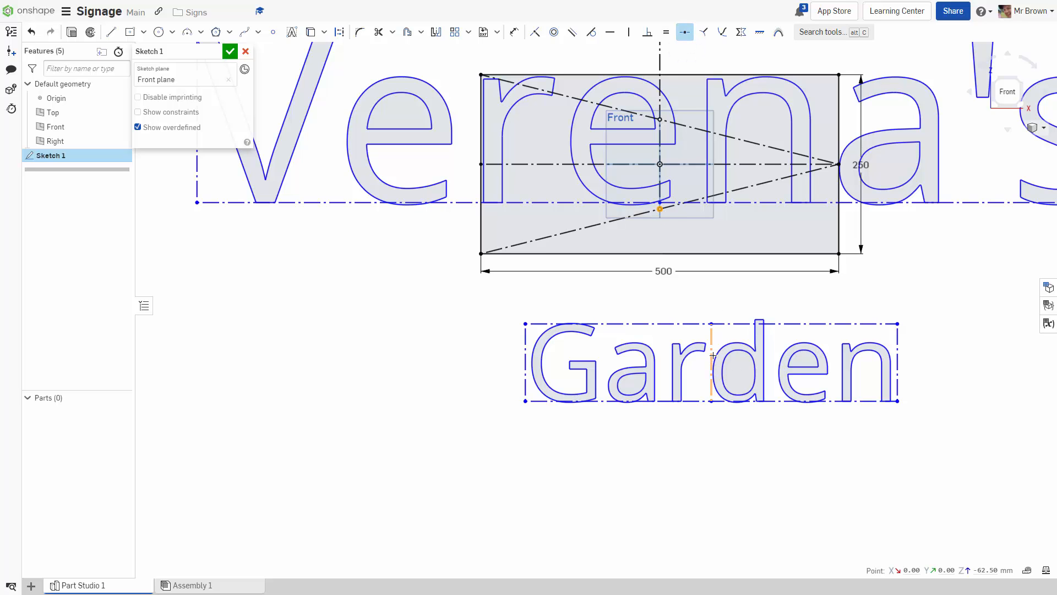
{"action": "left_click", "coordinate": [712, 362]}
{"action": "scroll", "coordinate": [776, 326], "scroll_direction": "down", "scroll_amount": 5}
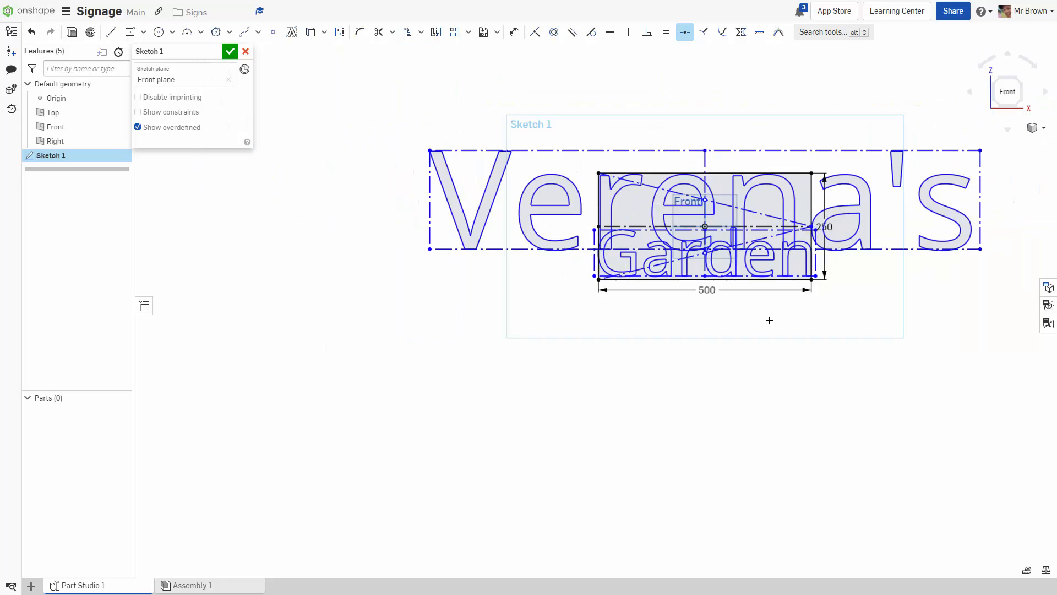
{"action": "key", "text": "Escape"}
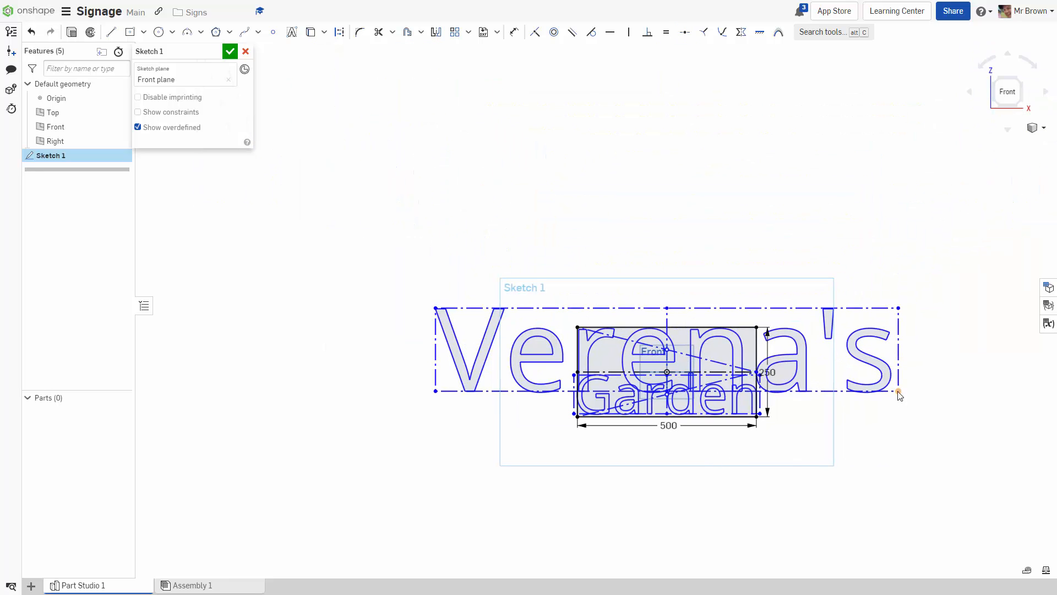
Step: Try to resize the name text by moving its lower-right corner inward
{"action": "left_click_drag", "start_coordinate": [898, 390], "coordinate": [762, 375]}
{"action": "left_click_drag", "start_coordinate": [898, 391], "coordinate": [822, 390]}
{"action": "mouse_move", "coordinate": [897, 391]}
{"action": "left_mouse_down"}
{"action": "mouse_move", "coordinate": [867, 375]}
{"action": "mouse_move", "coordinate": [879, 379]}
{"action": "left_mouse_up"}
Step: Dimension the width of the name text's box to 480 mm
{"action": "key", "text": "d"}
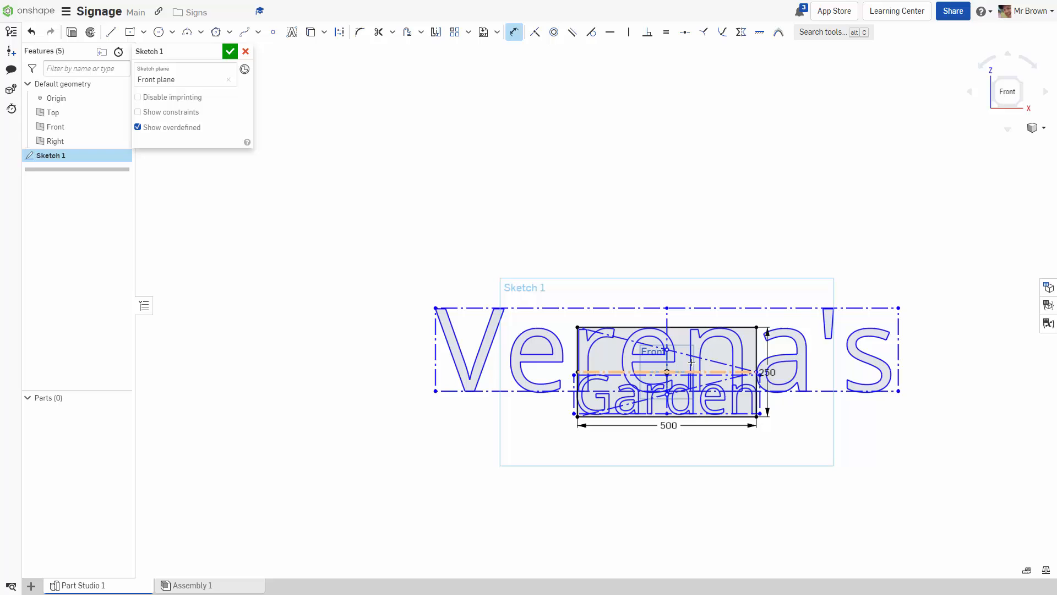
{"action": "left_click", "coordinate": [706, 308]}
{"action": "left_click", "coordinate": [654, 243]}
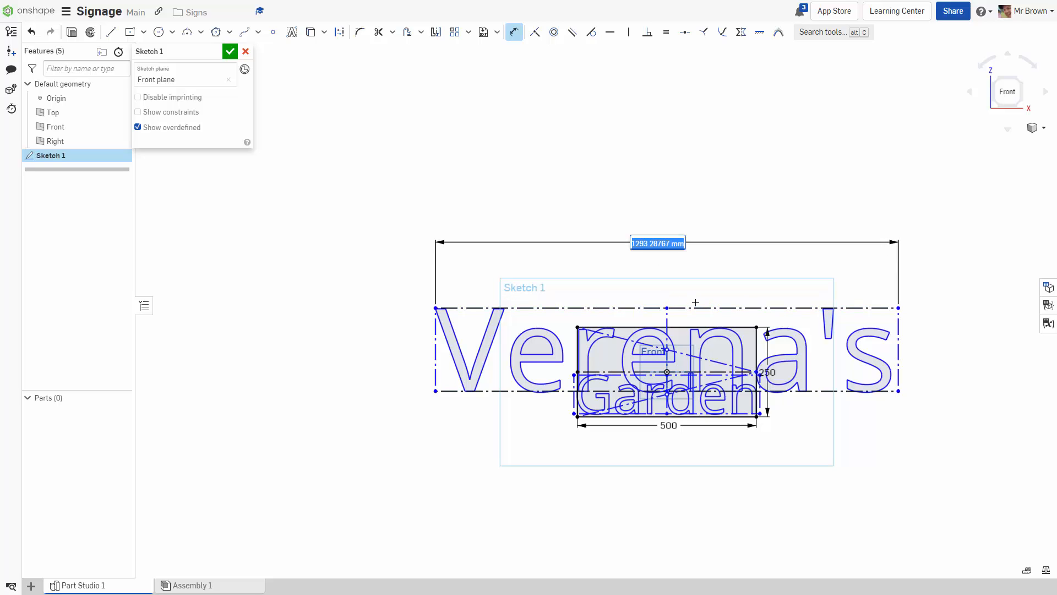
{"action": "type", "text": "480"}
{"action": "key", "text": "Return"}
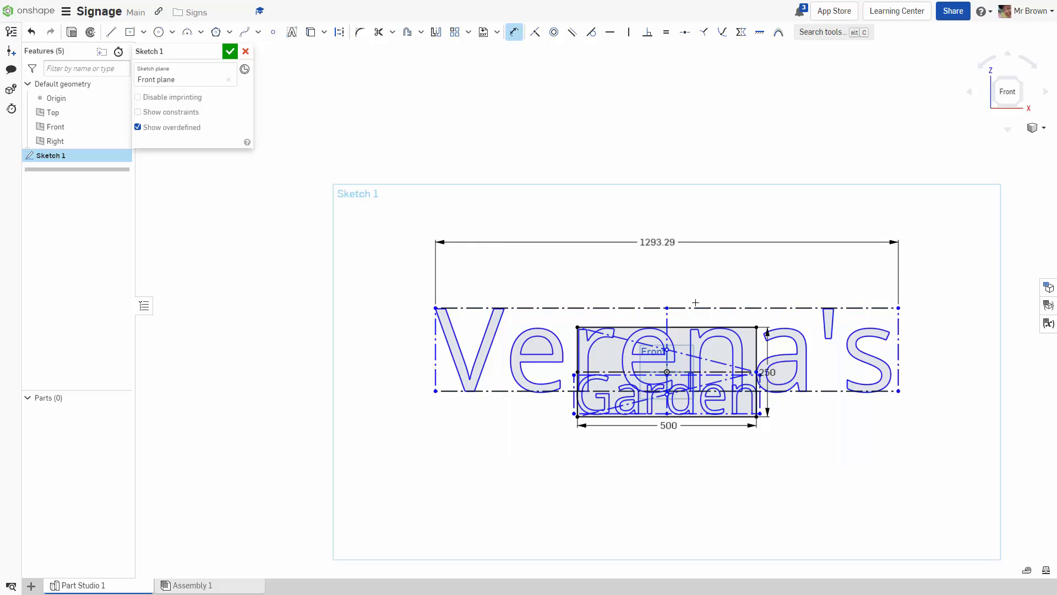
{"action": "scroll", "coordinate": [740, 452], "scroll_direction": "up", "scroll_amount": 3}
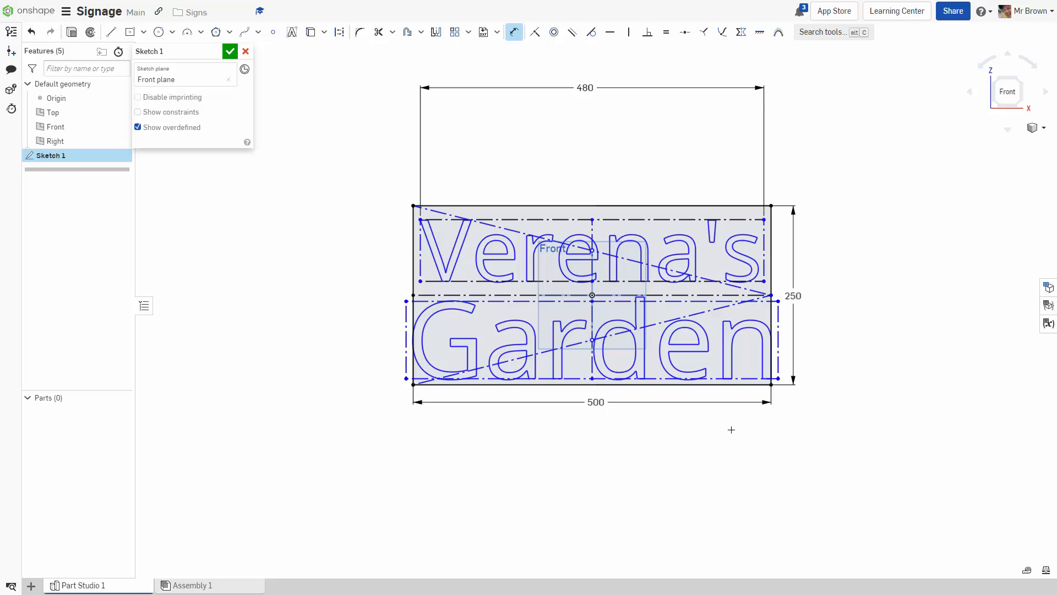
Step: Dimension the width of the "Garden" text's box to 450 mm
{"action": "key", "text": "Escape"}
{"action": "key", "text": "d"}
{"action": "left_click", "coordinate": [667, 379]}
{"action": "left_click", "coordinate": [603, 515]}
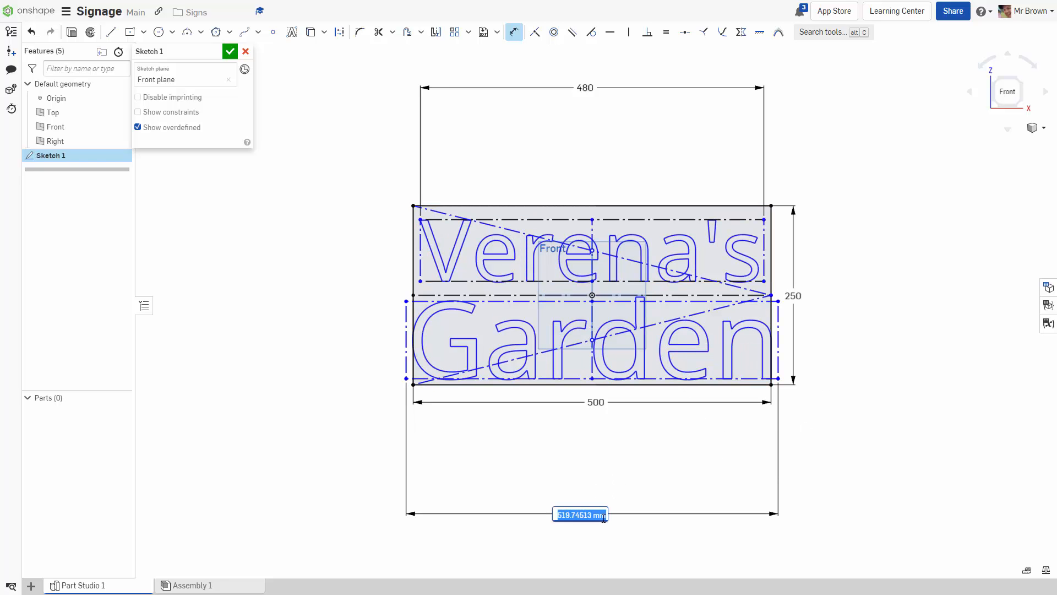
{"action": "type", "text": "450"}
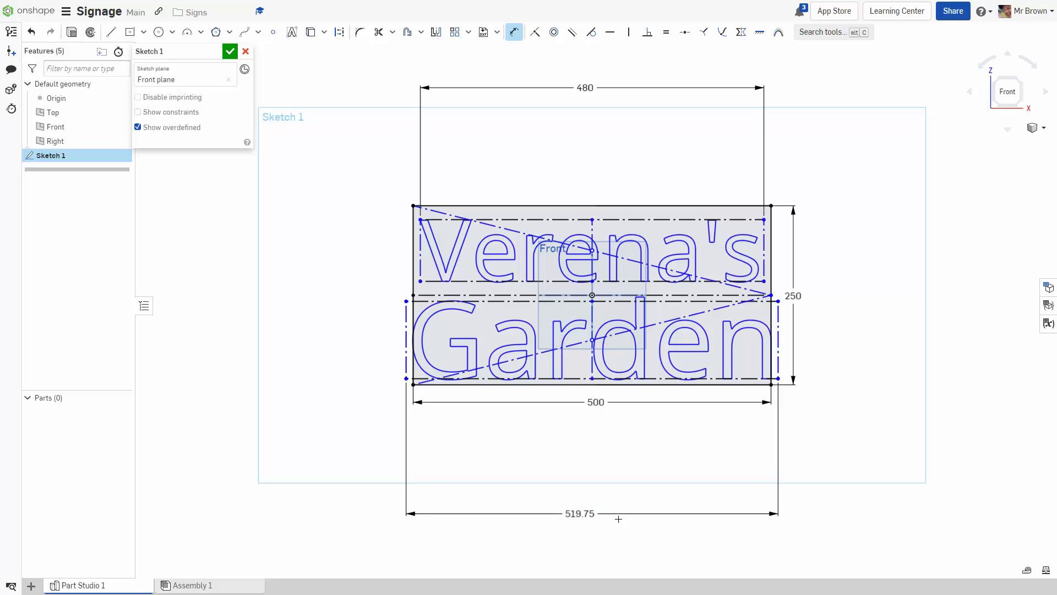
{"action": "key", "text": "Return"}
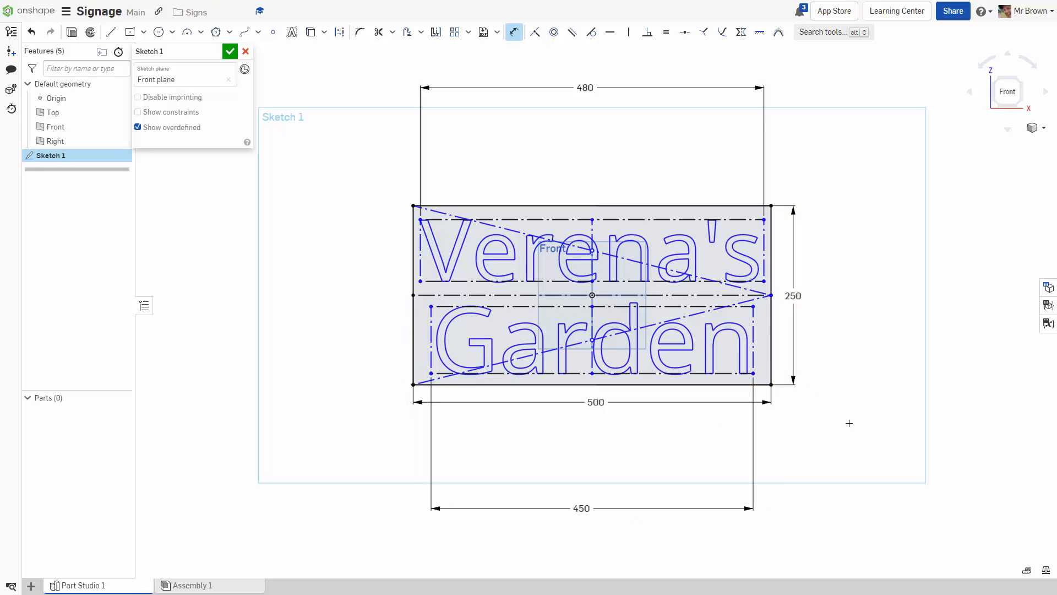
{"action": "key", "text": "Escape"}
Step: Move the 450 and 480 mm dimensions closer to the rectangle and hide the default planes
{"action": "left_click_drag", "start_coordinate": [582, 508], "coordinate": [583, 451]}
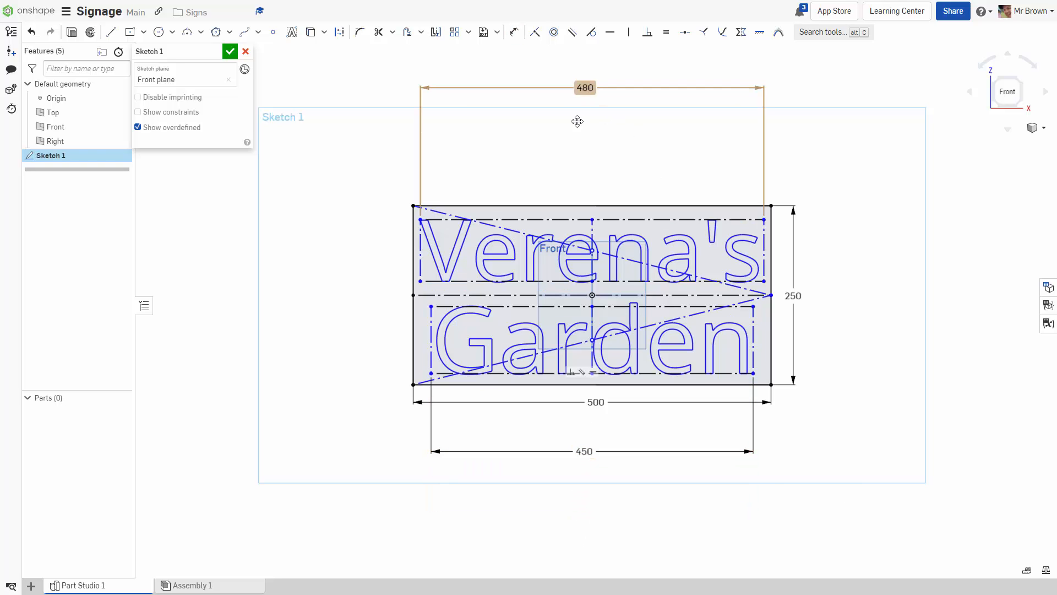
{"action": "left_click_drag", "start_coordinate": [584, 88], "coordinate": [573, 150]}
{"action": "scroll", "coordinate": [911, 344], "scroll_direction": "down", "scroll_amount": 2}
{"action": "mouse_move", "coordinate": [913, 348]}
{"action": "middle_mouse_down"}
{"action": "mouse_move", "coordinate": [897, 376]}
{"action": "mouse_move", "coordinate": [898, 412]}
{"action": "middle_mouse_up"}
{"action": "right_click_drag", "start_coordinate": [898, 412], "coordinate": [901, 413]}
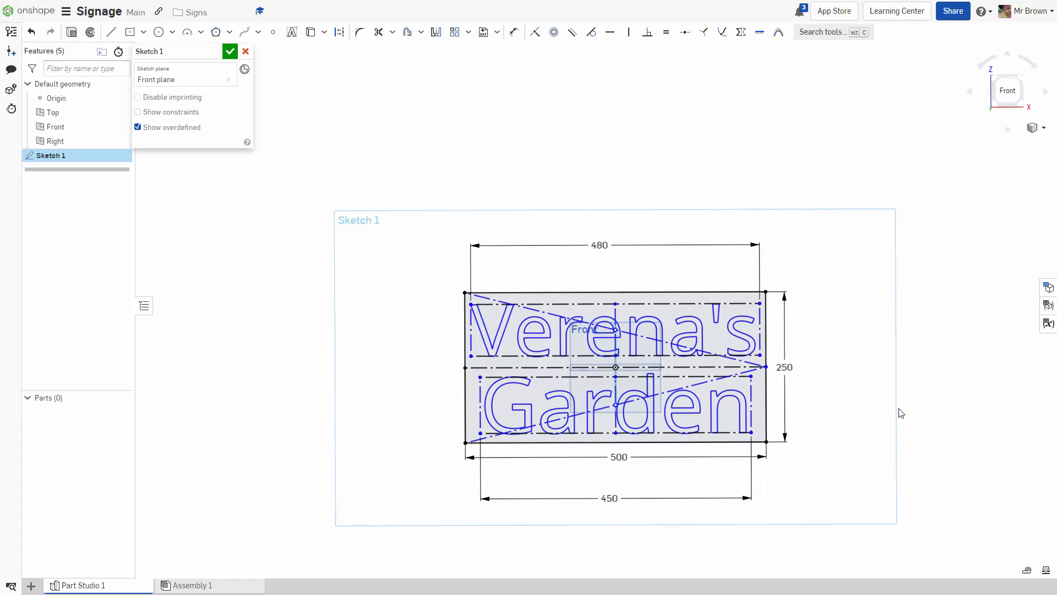
{"action": "key", "text": "p"}
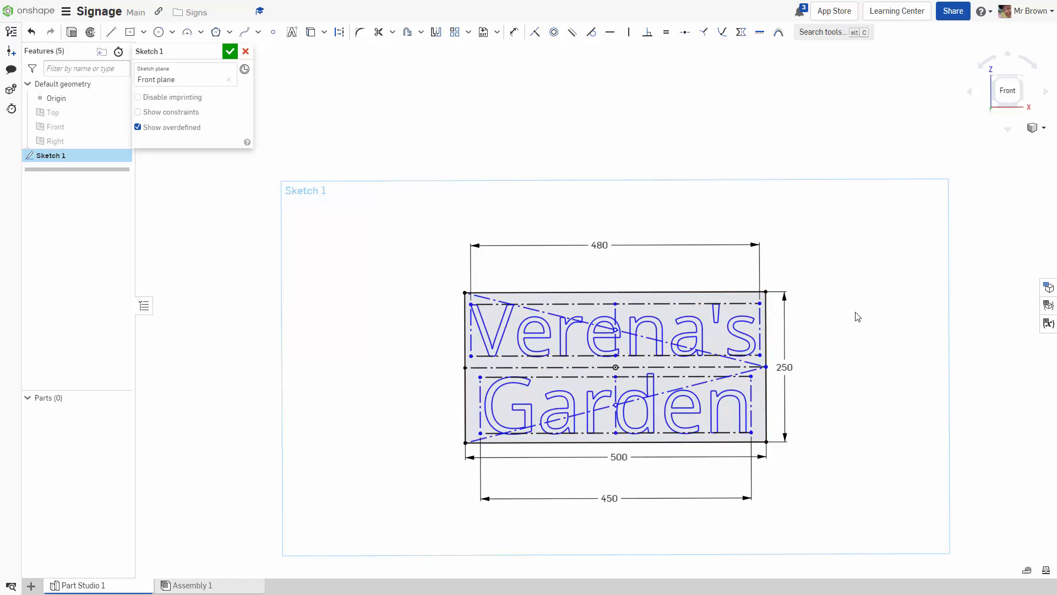
{"action": "scroll", "coordinate": [859, 341], "scroll_direction": "up", "scroll_amount": 4}
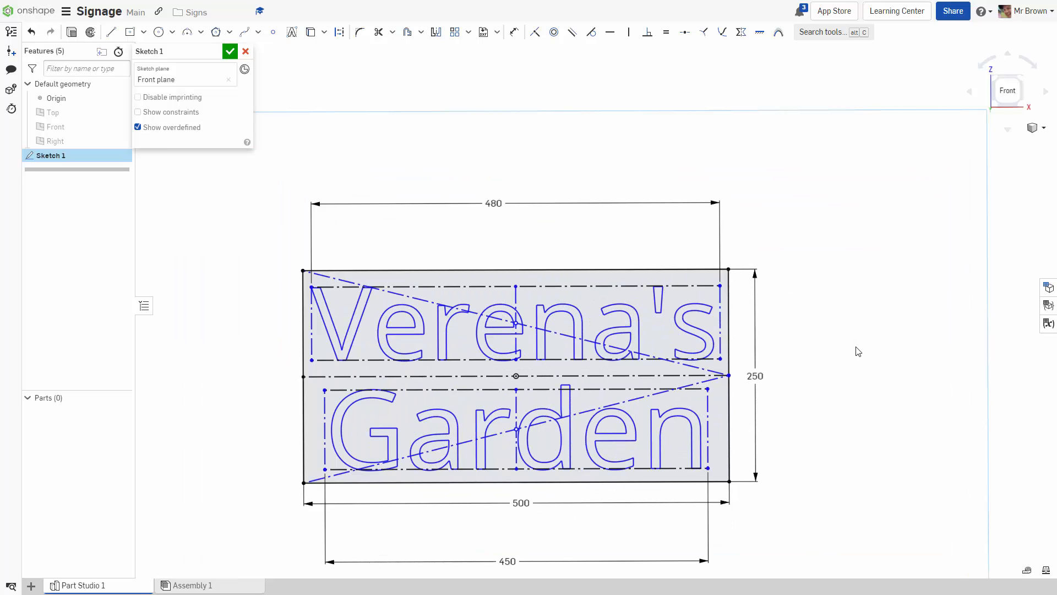
{"action": "mouse_move", "coordinate": [859, 341]}
{"action": "middle_mouse_down"}
{"action": "mouse_move", "coordinate": [944, 272]}
{"action": "mouse_move", "coordinate": [945, 283]}
{"action": "middle_mouse_up"}
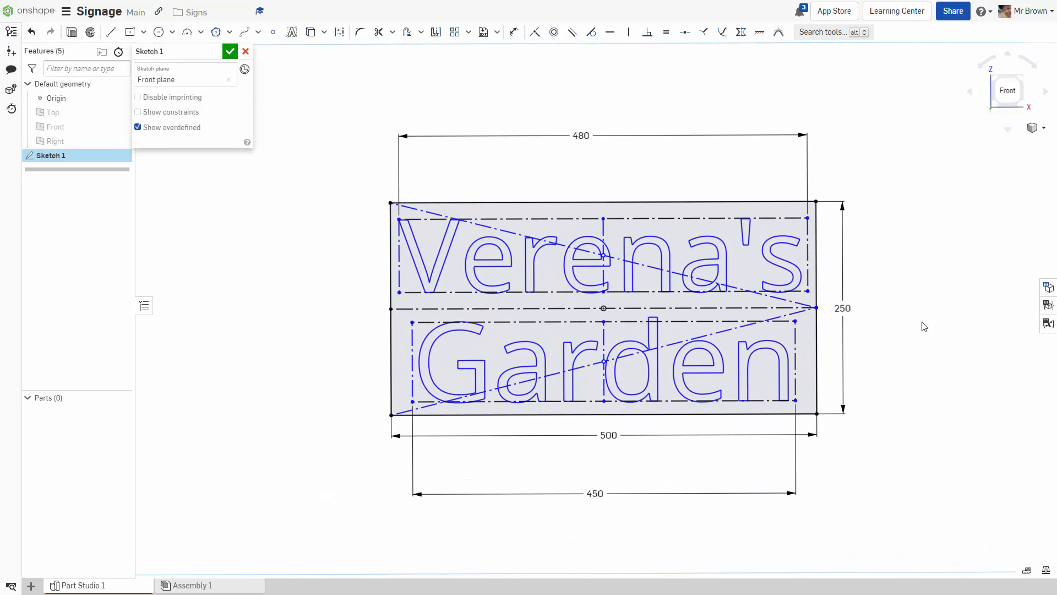
Step: Extrude the rectangle region around the letters as a new solid with a blind depth of 13/2 mm
{"action": "left_click", "coordinate": [72, 34]}
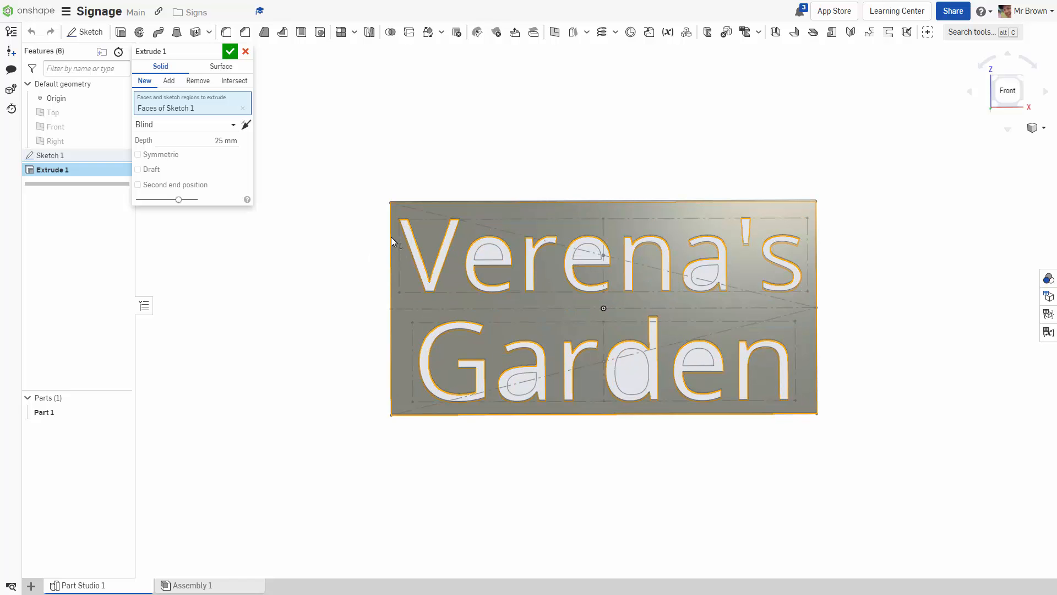
{"action": "mouse_move", "coordinate": [612, 483]}
{"action": "right_mouse_down"}
{"action": "mouse_move", "coordinate": [609, 389]}
{"action": "mouse_move", "coordinate": [615, 493]}
{"action": "mouse_move", "coordinate": [620, 482]}
{"action": "right_mouse_up"}
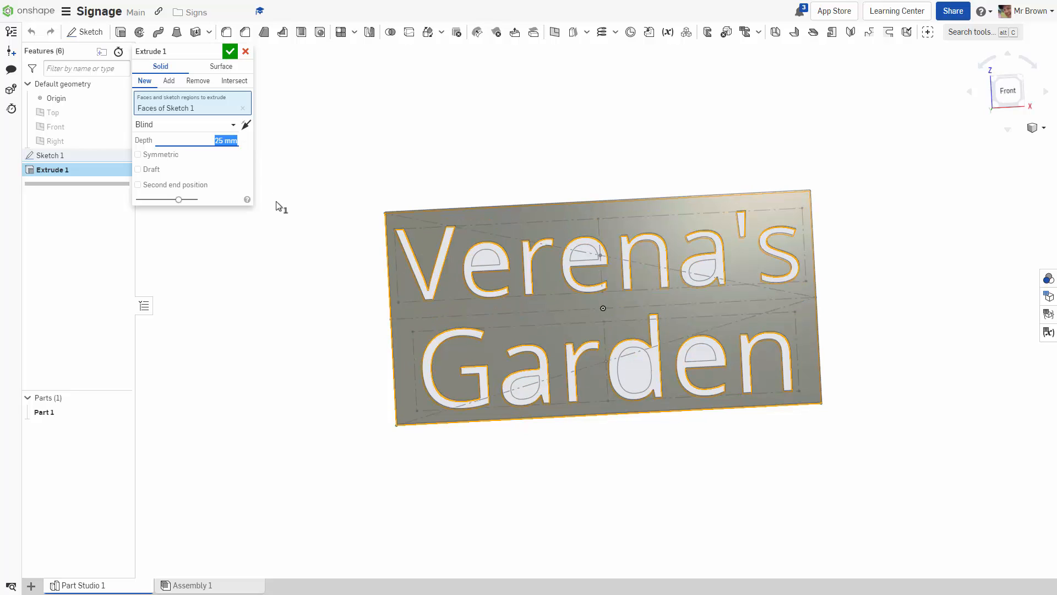
{"action": "type", "text": "13/2"}
{"action": "key", "text": "Return"}
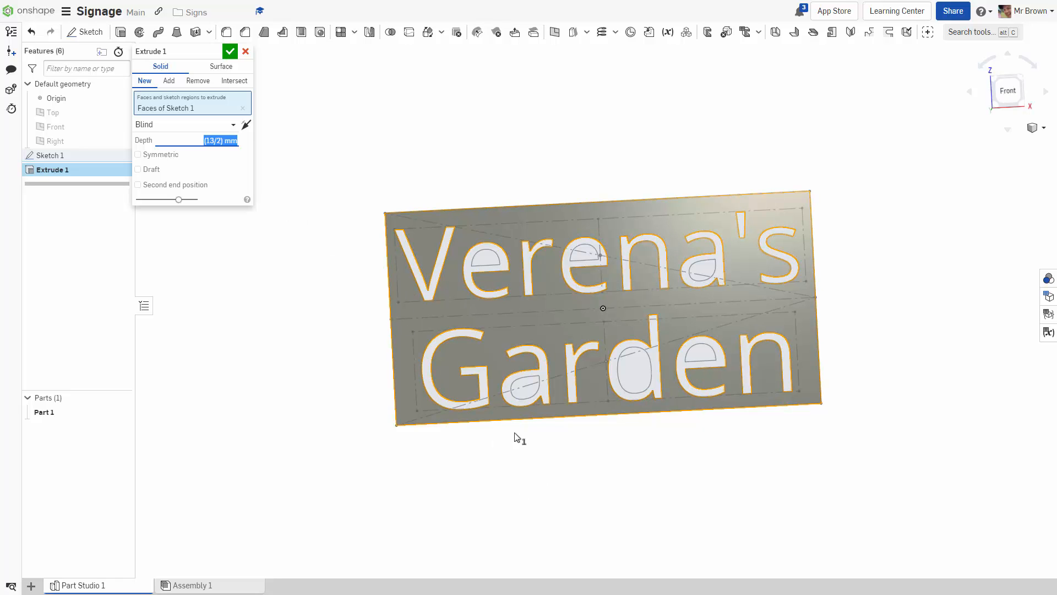
Step: Reverse the plate extrusion's direction and restore the original direction
{"action": "right_click_drag", "start_coordinate": [518, 438], "coordinate": [437, 299]}
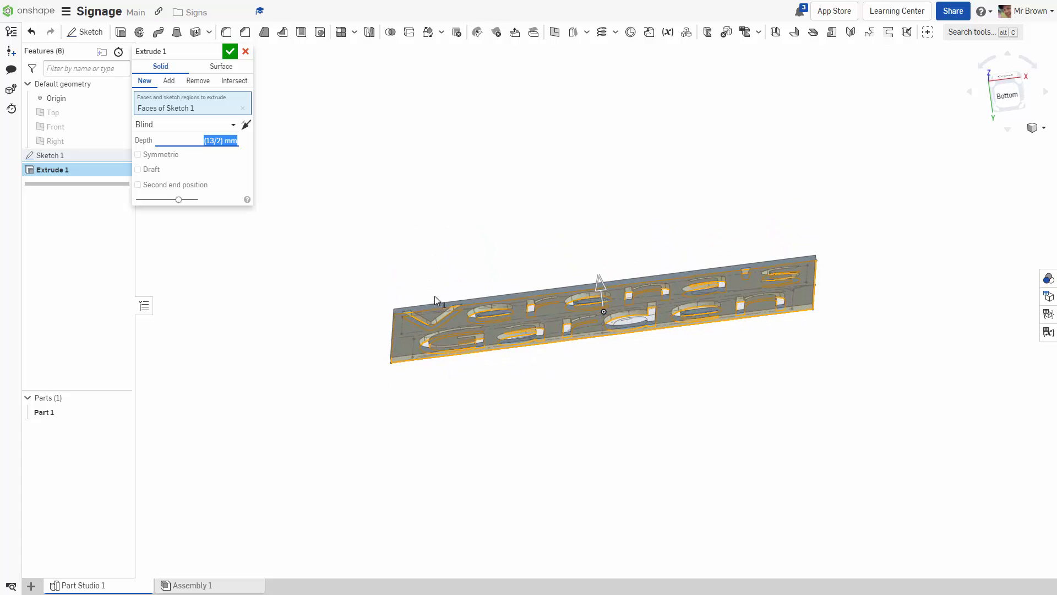
{"action": "left_click", "coordinate": [246, 125]}
{"action": "left_click", "coordinate": [231, 128]}
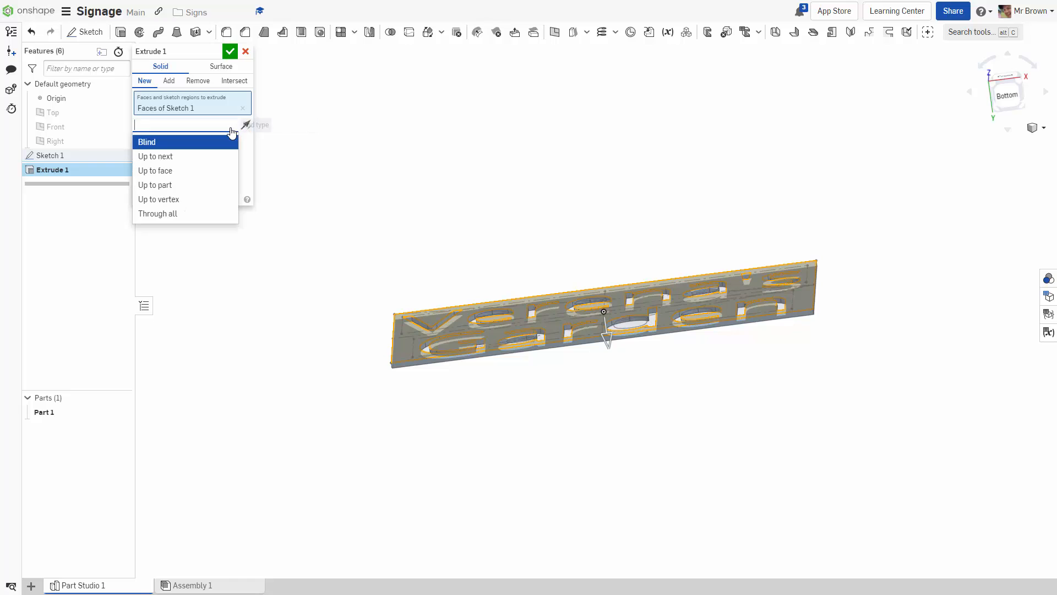
{"action": "left_click", "coordinate": [249, 156]}
{"action": "left_click", "coordinate": [249, 127]}
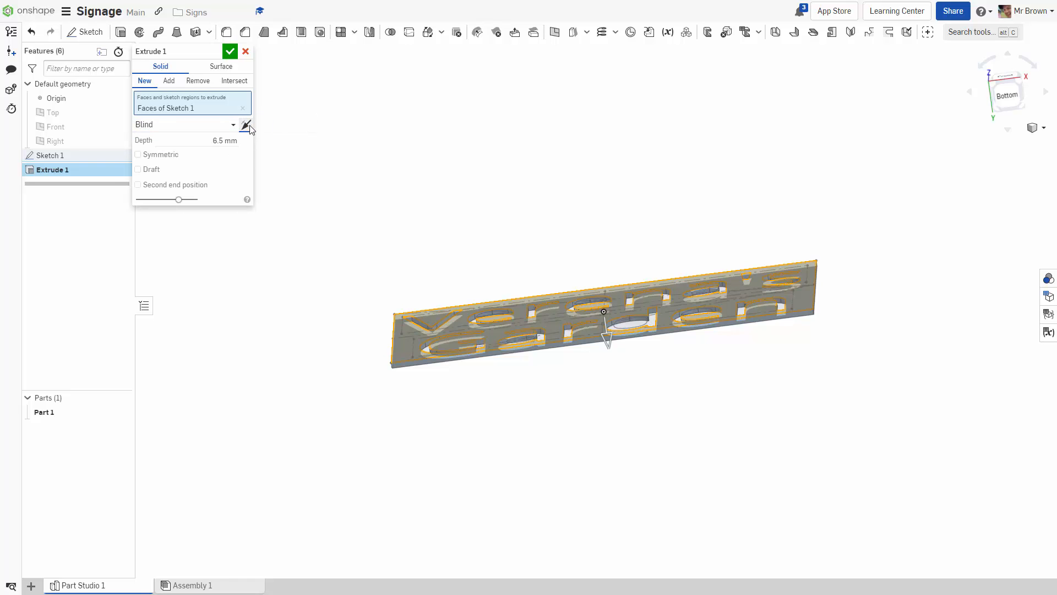
Step: Check the plate extrusion from below and accept it
{"action": "mouse_move", "coordinate": [625, 430]}
{"action": "right_mouse_down"}
{"action": "mouse_move", "coordinate": [626, 466]}
{"action": "mouse_move", "coordinate": [628, 428]}
{"action": "right_mouse_up"}
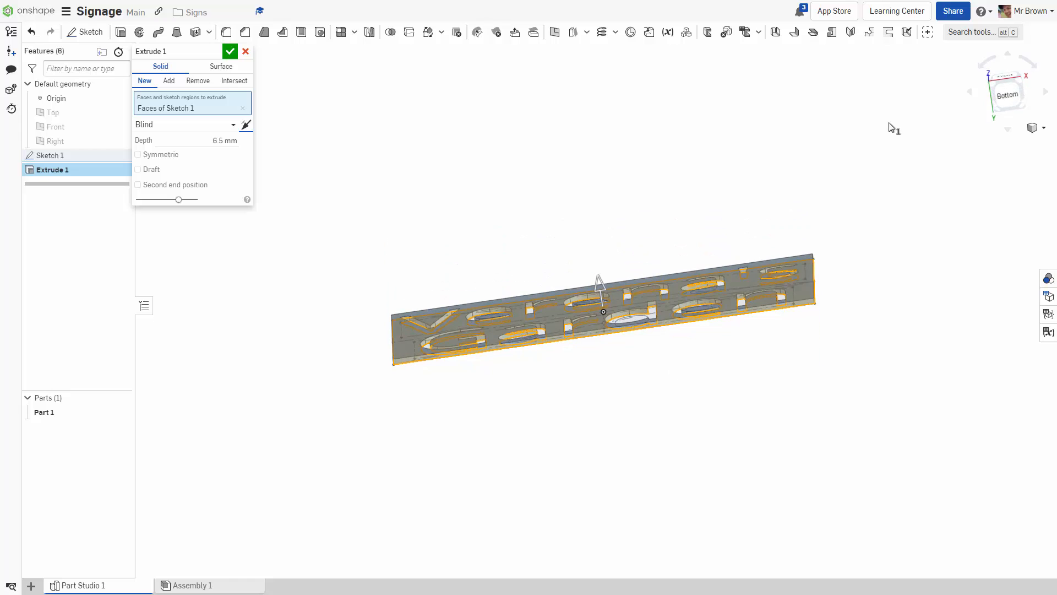
{"action": "left_click", "coordinate": [1010, 107]}
{"action": "right_click_drag", "start_coordinate": [641, 382], "coordinate": [595, 390]}
{"action": "mouse_move", "coordinate": [663, 307]}
{"action": "right_mouse_down"}
{"action": "mouse_move", "coordinate": [663, 355]}
{"action": "mouse_move", "coordinate": [659, 325]}
{"action": "right_mouse_up"}
{"action": "left_click", "coordinate": [228, 57]}
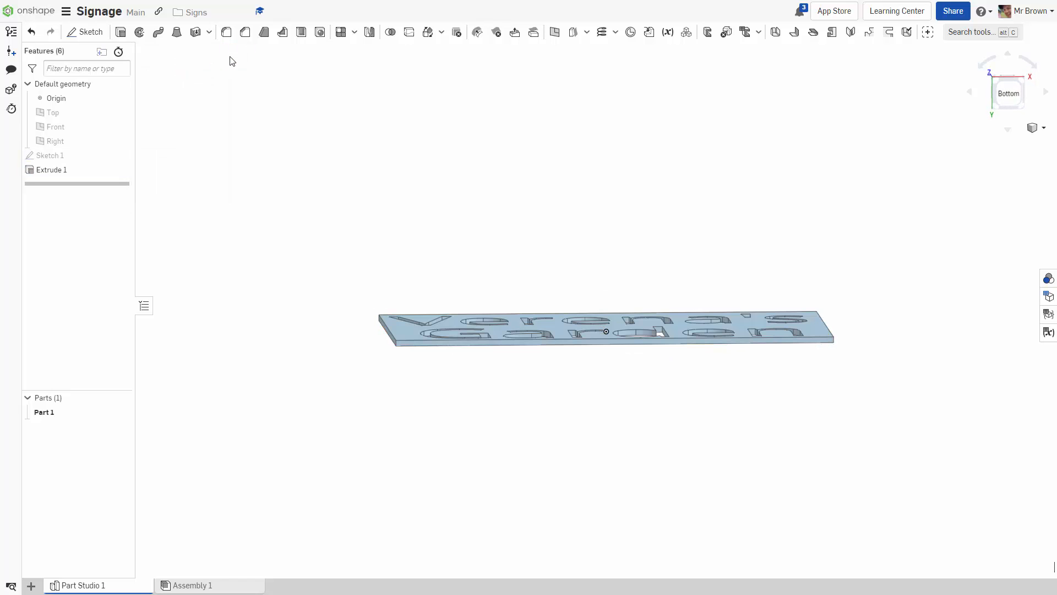
Step: Show Sketch 1 on the extruded plate
{"action": "right_click_drag", "start_coordinate": [512, 102], "coordinate": [517, 198]}
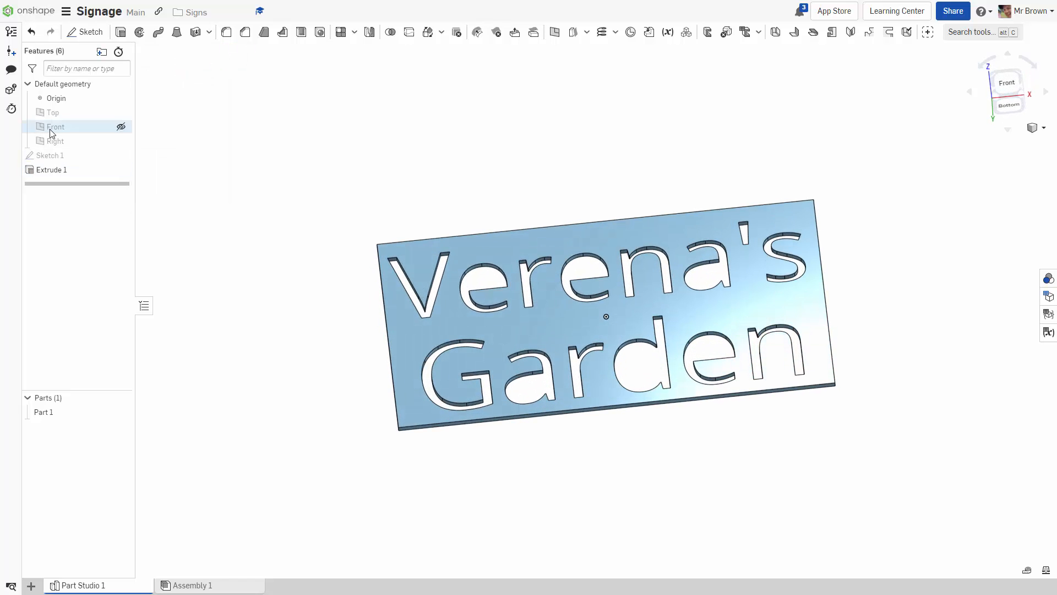
{"action": "left_click", "coordinate": [123, 156]}
{"action": "right_click_drag", "start_coordinate": [267, 302], "coordinate": [259, 169]}
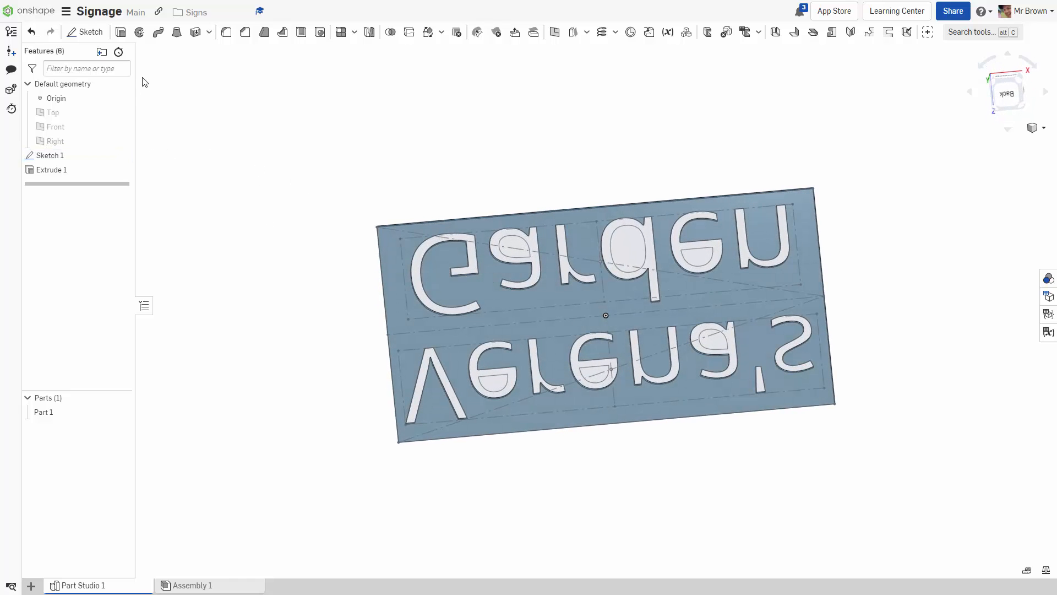
Step: Start a second extrusion using the rectangle and all letter regions of Sketch 1
{"action": "left_click", "coordinate": [120, 31]}
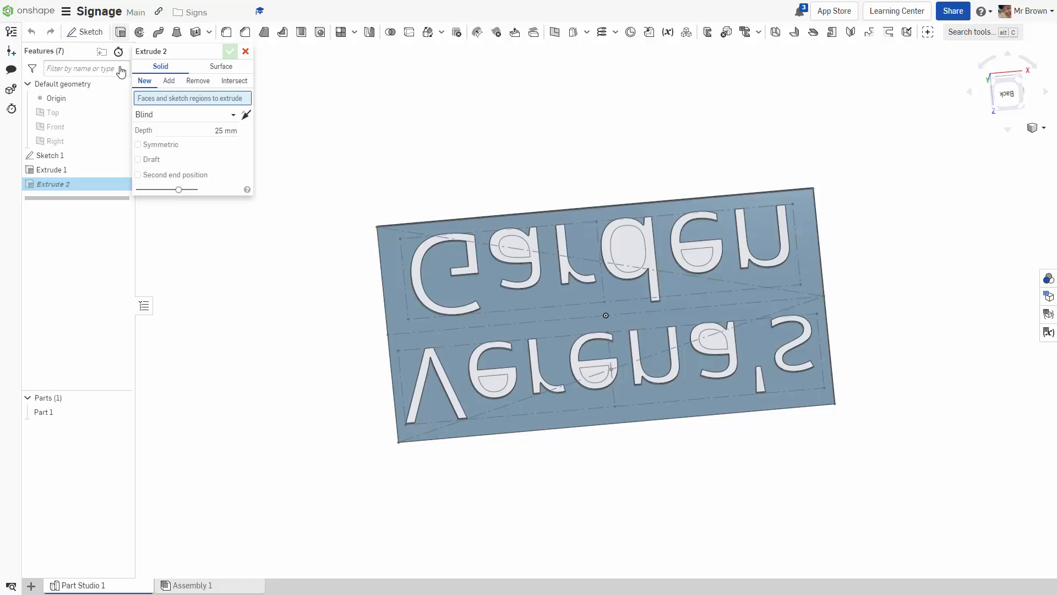
{"action": "left_click", "coordinate": [385, 239]}
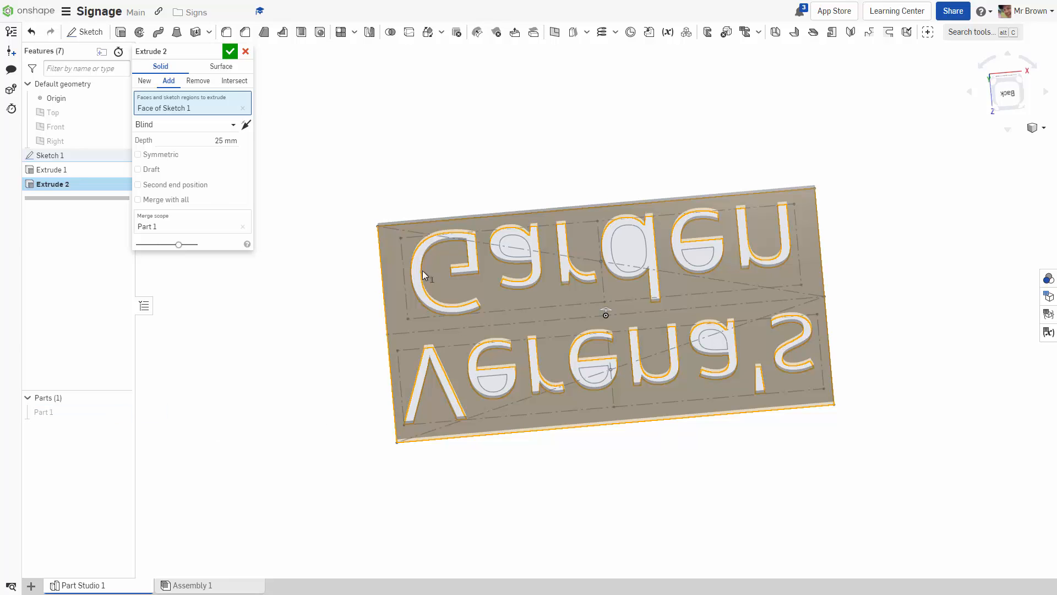
{"action": "left_click_drag", "start_coordinate": [326, 157], "coordinate": [952, 487]}
Step: Show the first plate, reverse the second extrusion's direction, and set its depth to (13/2) mm
{"action": "mouse_move", "coordinate": [637, 424]}
{"action": "right_mouse_down"}
{"action": "mouse_move", "coordinate": [845, 344]}
{"action": "mouse_move", "coordinate": [932, 290]}
{"action": "mouse_move", "coordinate": [929, 379]}
{"action": "mouse_move", "coordinate": [926, 337]}
{"action": "right_mouse_up"}
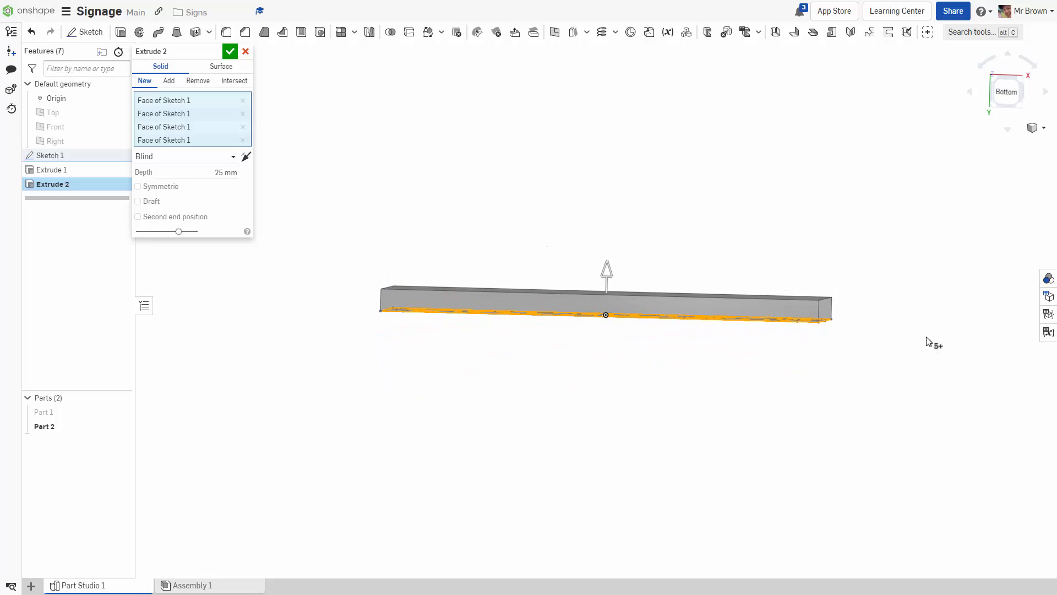
{"action": "left_click", "coordinate": [125, 412]}
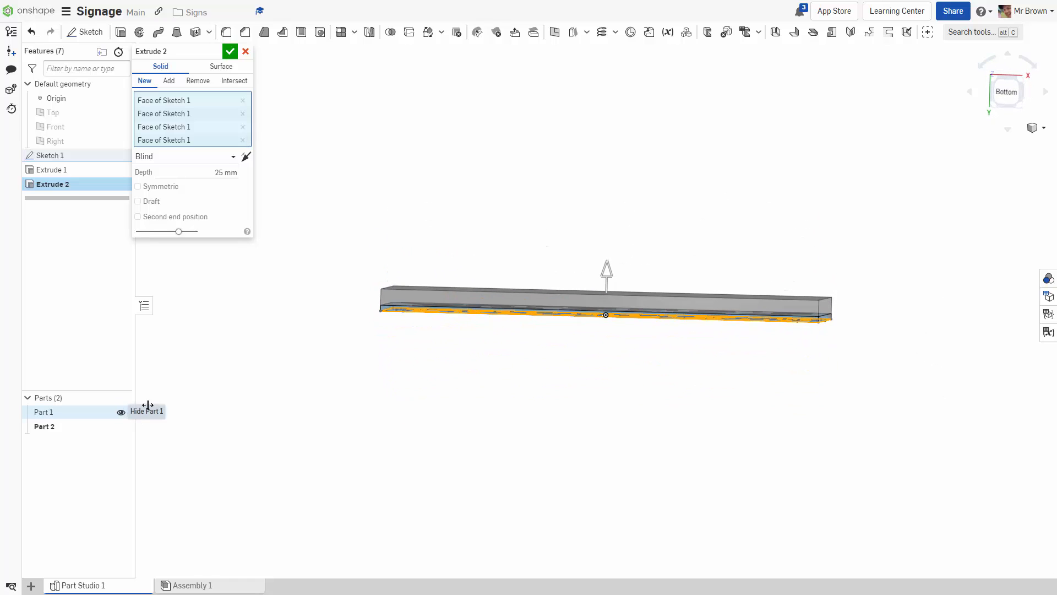
{"action": "left_click", "coordinate": [246, 157]}
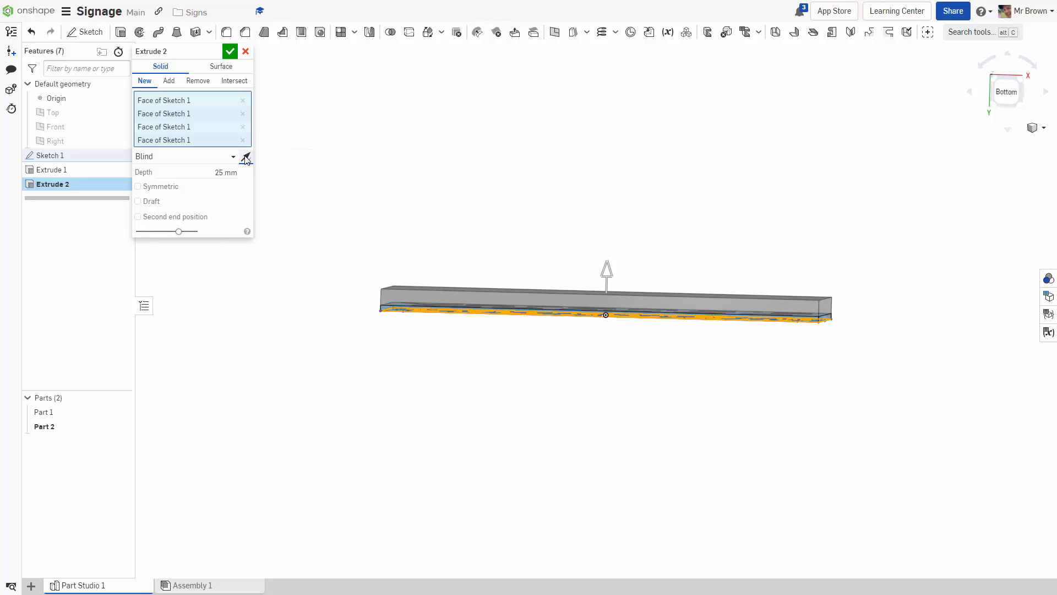
{"action": "left_click", "coordinate": [227, 175]}
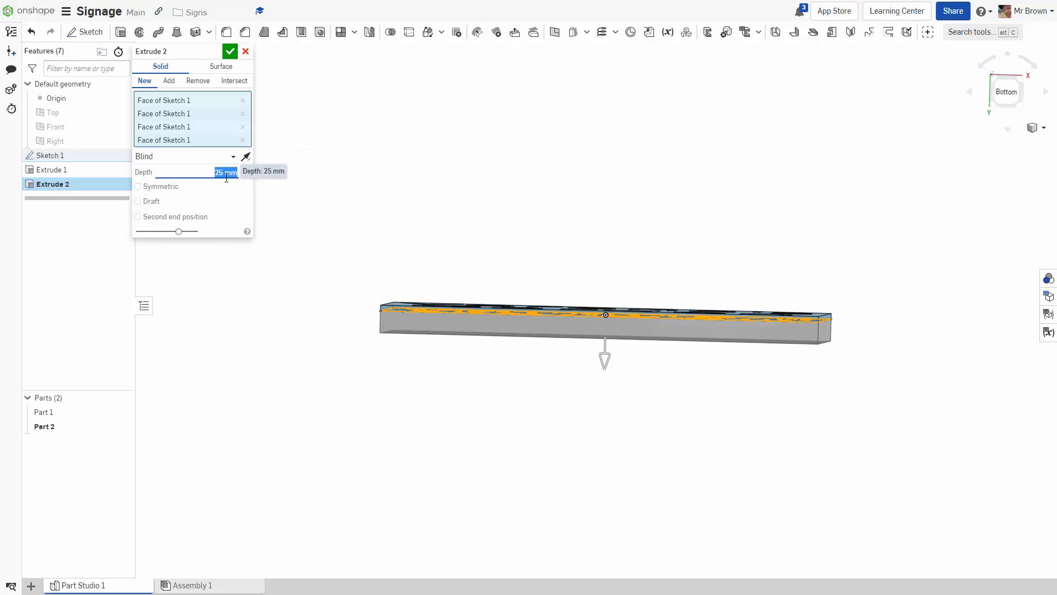
{"action": "type", "text": "(13/2)"}
{"action": "key", "text": "Return"}
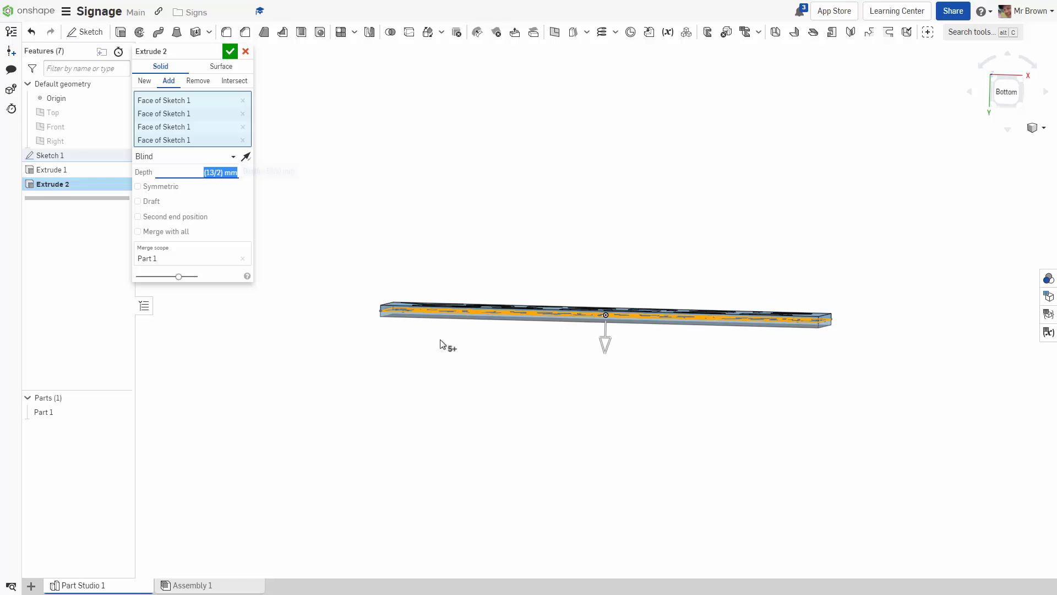
{"action": "right_click_drag", "start_coordinate": [441, 344], "coordinate": [343, 202]}
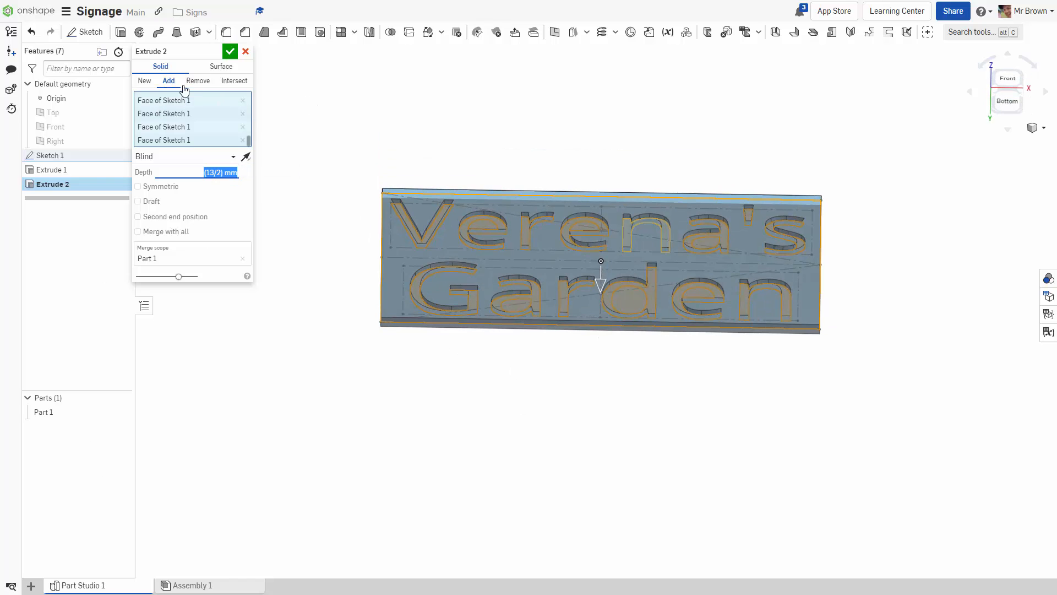
Step: Accept the second extrusion and check the combined plate from the front
{"action": "left_click", "coordinate": [229, 53]}
{"action": "right_click_drag", "start_coordinate": [744, 122], "coordinate": [740, 146]}
{"action": "scroll", "coordinate": [577, 198], "scroll_direction": "up", "scroll_amount": 3}
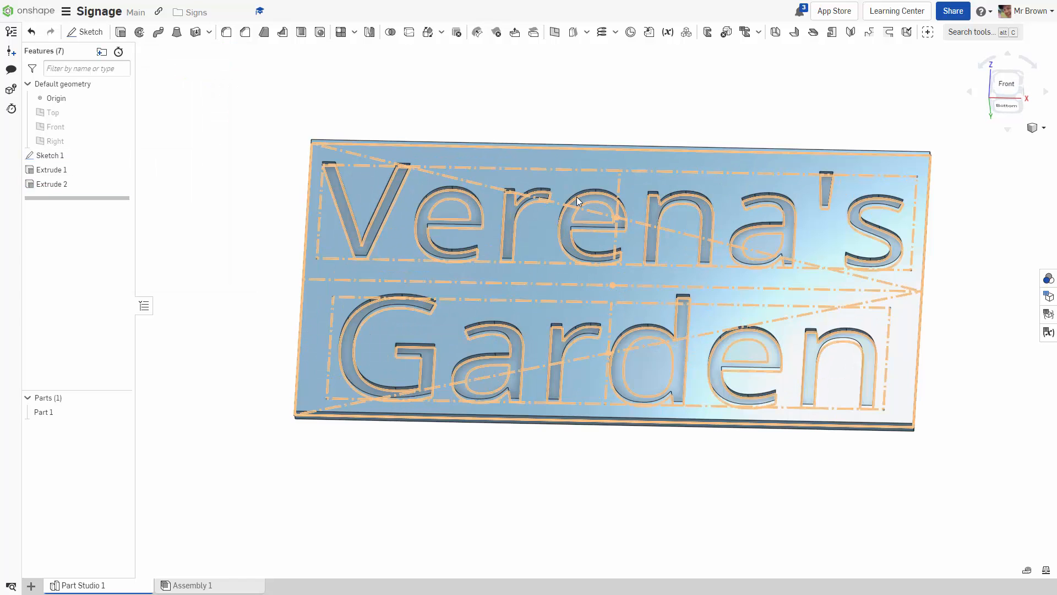
Step: Hide Sketch 1 and the origin
{"action": "left_click", "coordinate": [121, 155]}
{"action": "right_click_drag", "start_coordinate": [564, 69], "coordinate": [564, 92]}
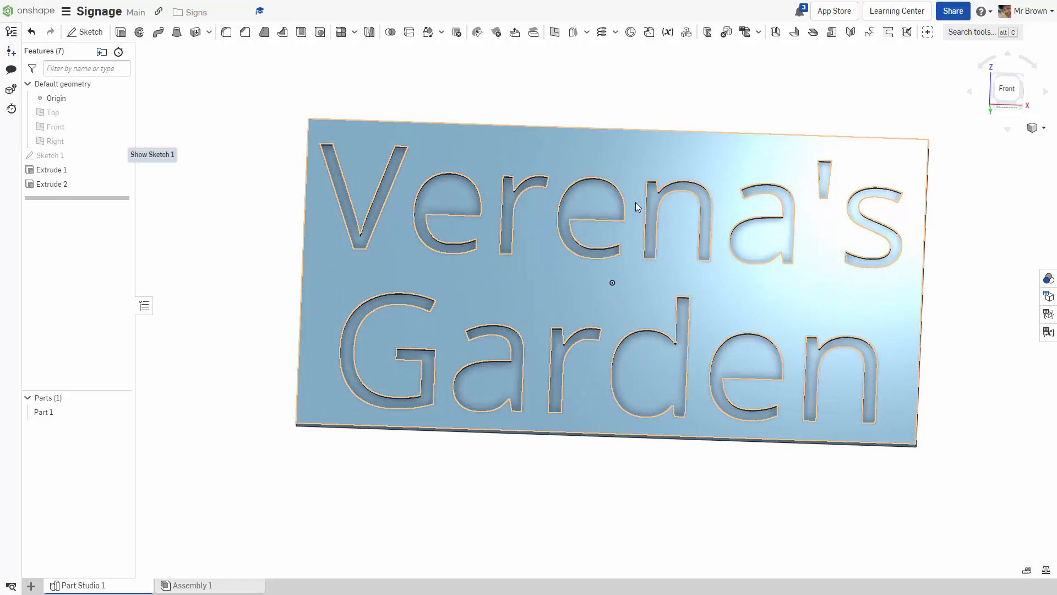
{"action": "scroll", "coordinate": [636, 200], "scroll_direction": "down", "scroll_amount": 3}
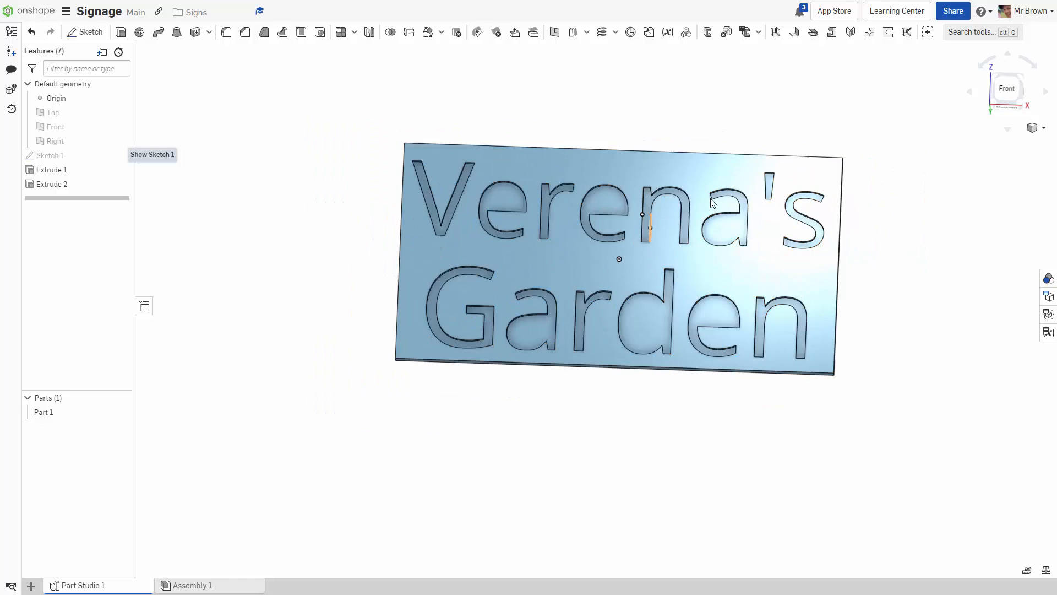
{"action": "left_click", "coordinate": [120, 98]}
Step: Start a fillet on the four short corner edges of the plate
{"action": "right_click_drag", "start_coordinate": [279, 166], "coordinate": [305, 127]}
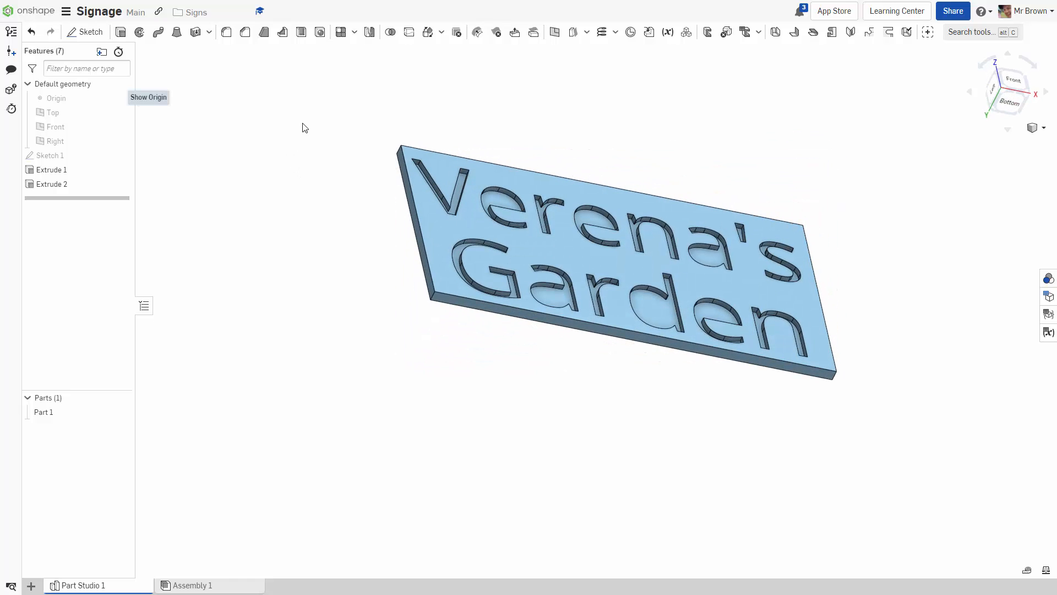
{"action": "left_click", "coordinate": [226, 32]}
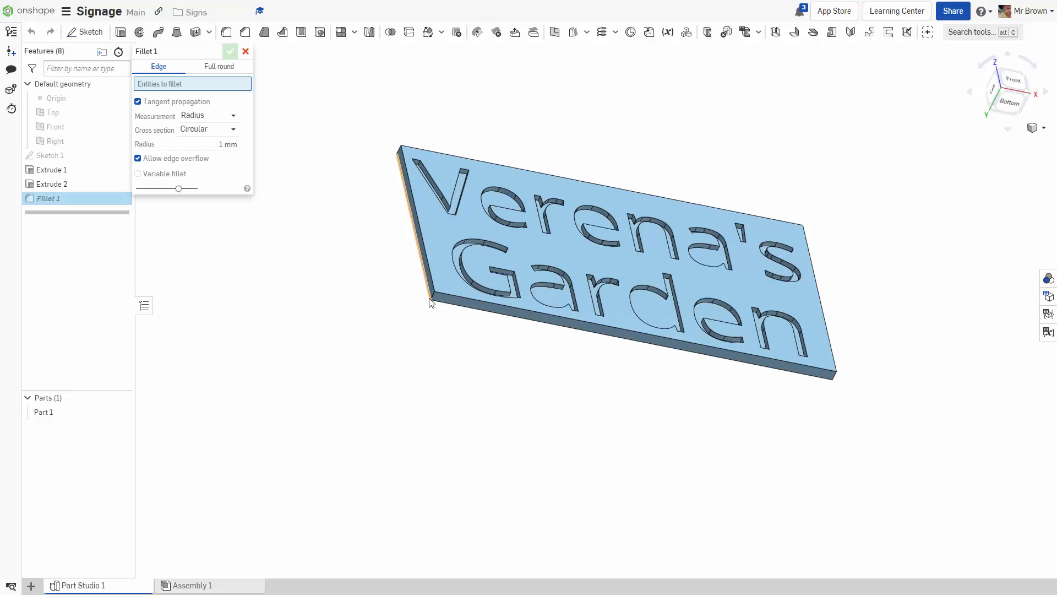
{"action": "left_click", "coordinate": [432, 298]}
{"action": "right_click_drag", "start_coordinate": [441, 147], "coordinate": [678, 180]}
{"action": "left_click", "coordinate": [438, 248]}
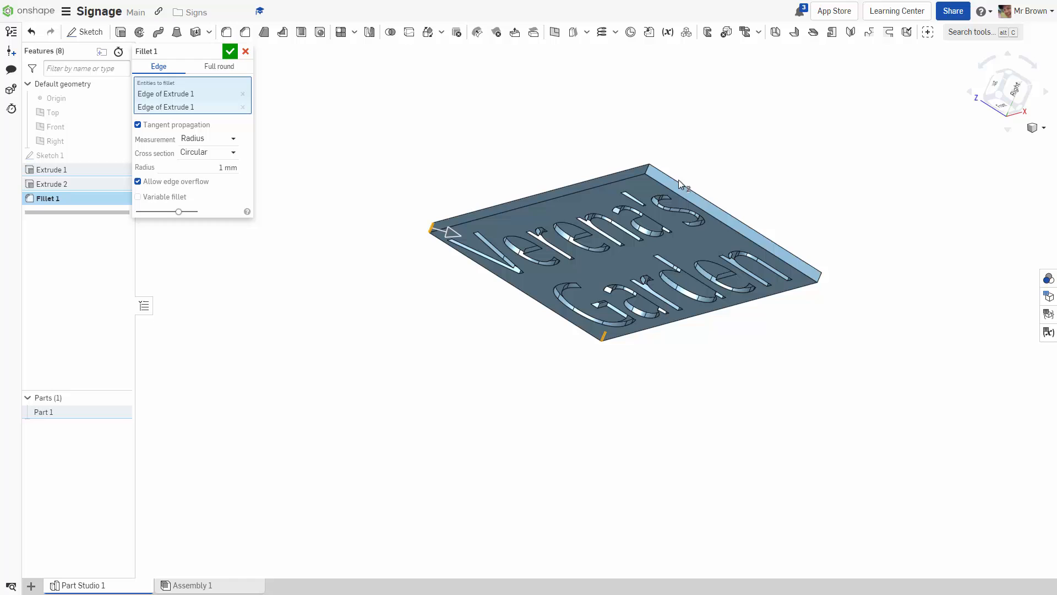
{"action": "left_click", "coordinate": [646, 168]}
{"action": "right_click_drag", "start_coordinate": [804, 305], "coordinate": [700, 251]}
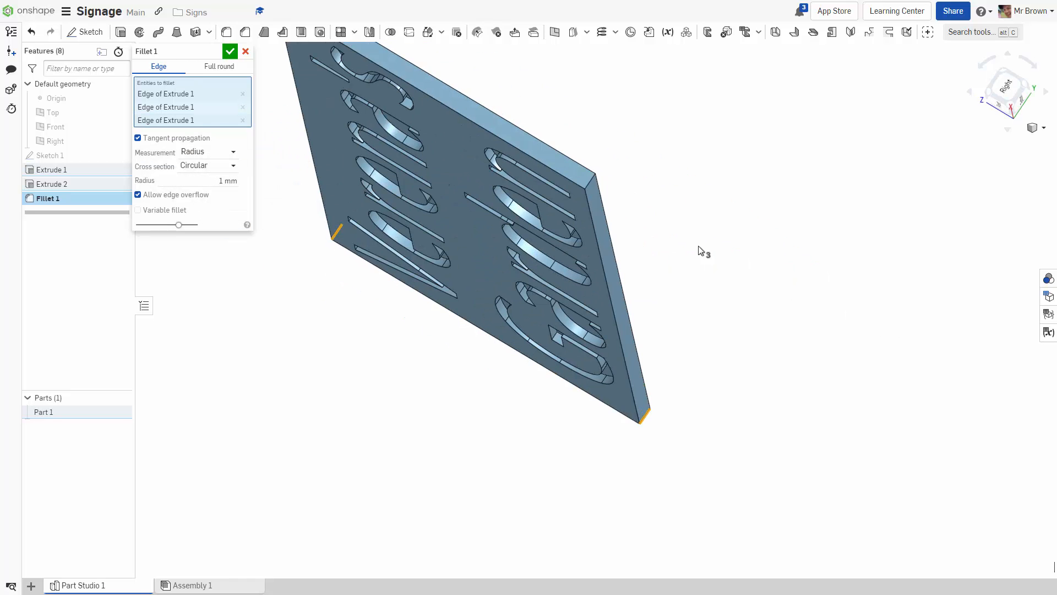
{"action": "left_click", "coordinate": [588, 186]}
Step: Set the corner fillet radius to 2 mm, check it from the front view, and accept the fillet
{"action": "left_click", "coordinate": [193, 186]}
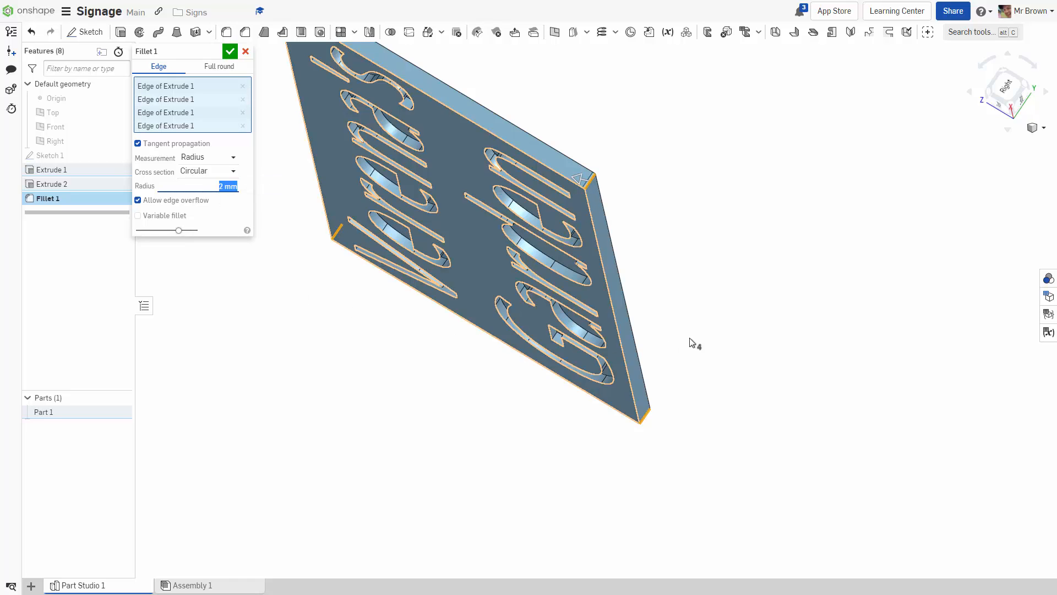
{"action": "right_click_drag", "start_coordinate": [692, 342], "coordinate": [778, 248]}
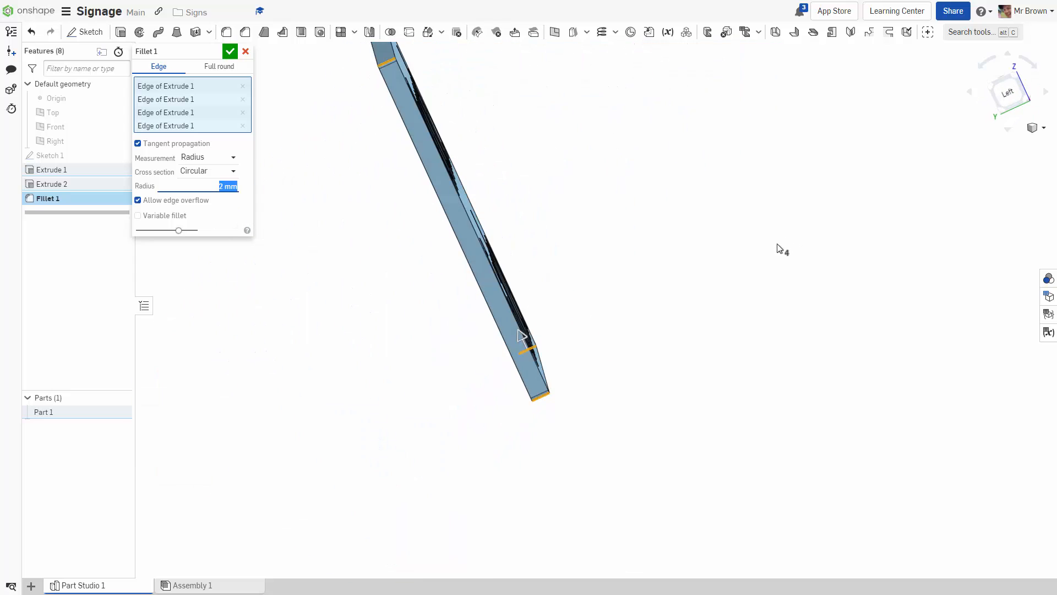
{"action": "left_click", "coordinate": [1031, 128]}
{"action": "left_click", "coordinate": [1005, 144]}
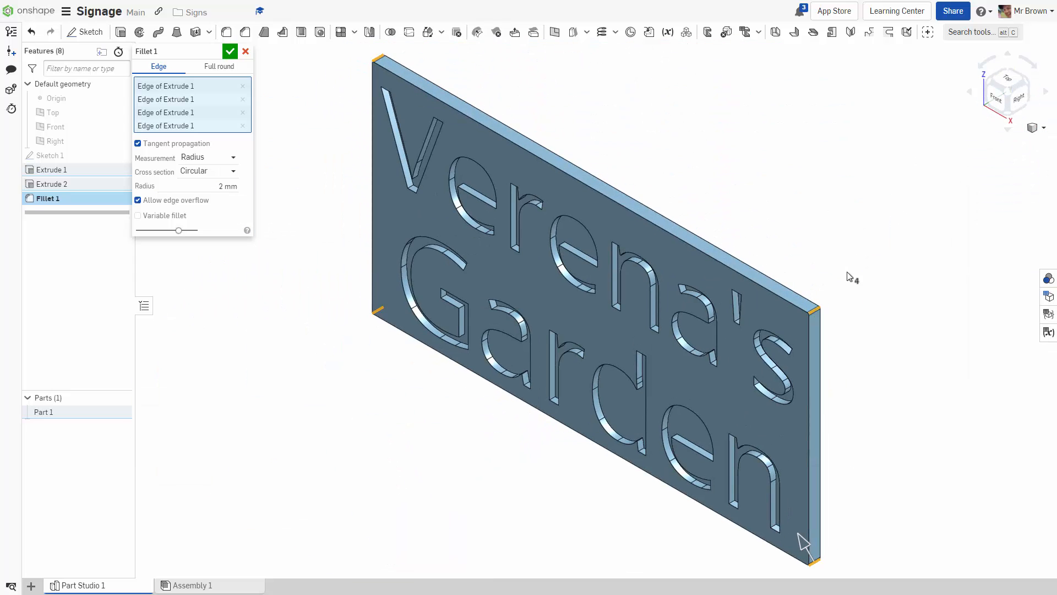
{"action": "right_click_drag", "start_coordinate": [846, 272], "coordinate": [880, 261]}
{"action": "left_click", "coordinate": [1015, 102]}
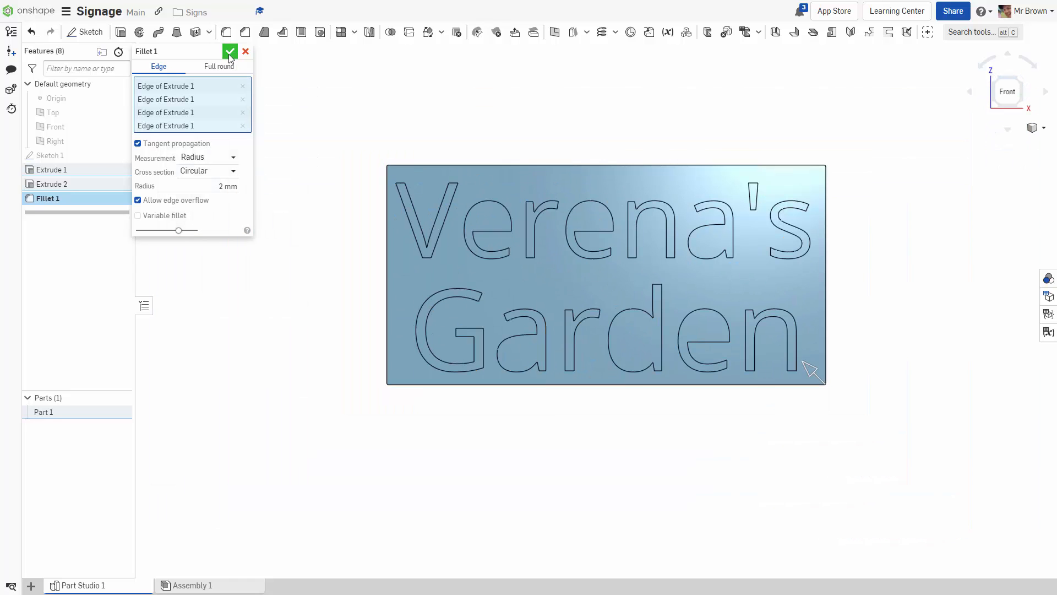
{"action": "left_click", "coordinate": [229, 53]}
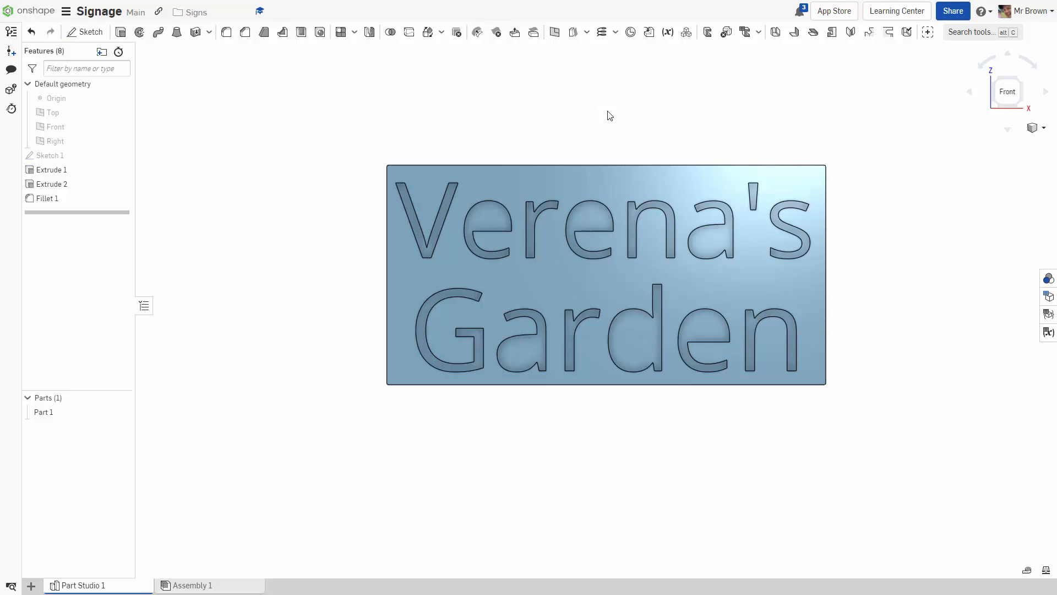
Step: Start a new sketch on the front face of the lettered plate
{"action": "scroll", "coordinate": [609, 115], "scroll_direction": "up", "scroll_amount": 3}
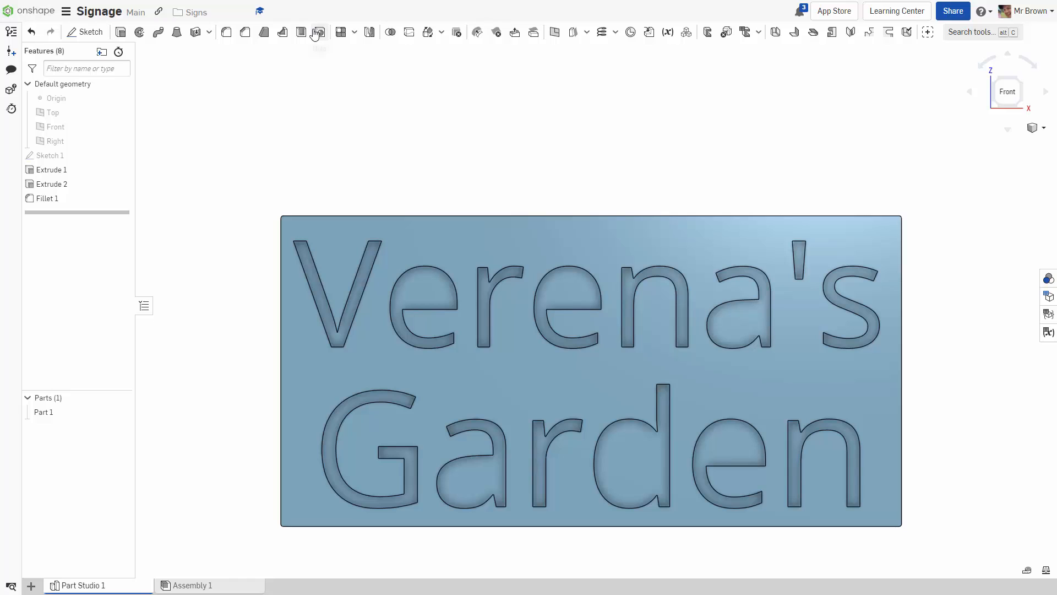
{"action": "left_click", "coordinate": [83, 33]}
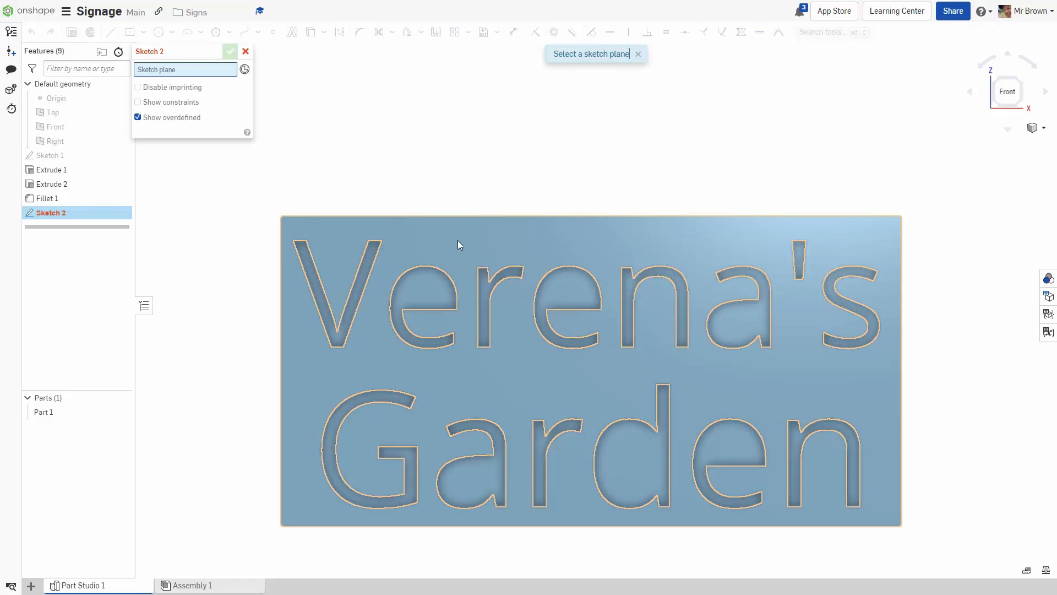
{"action": "left_click", "coordinate": [458, 241]}
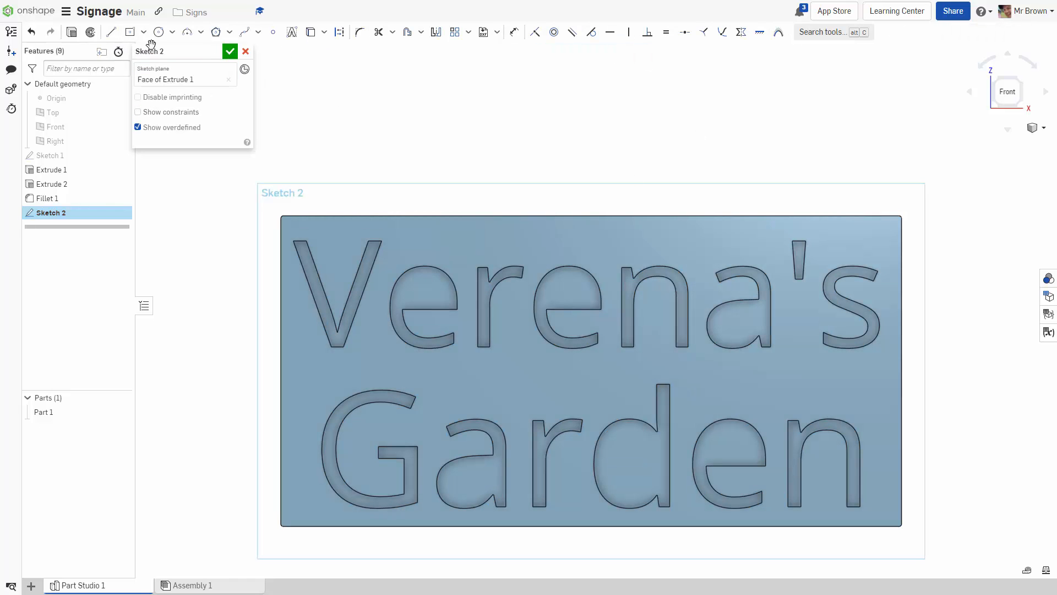
Step: Draw a horizontal construction line across the full plate width, just above the first text line
{"action": "left_click", "coordinate": [110, 32]}
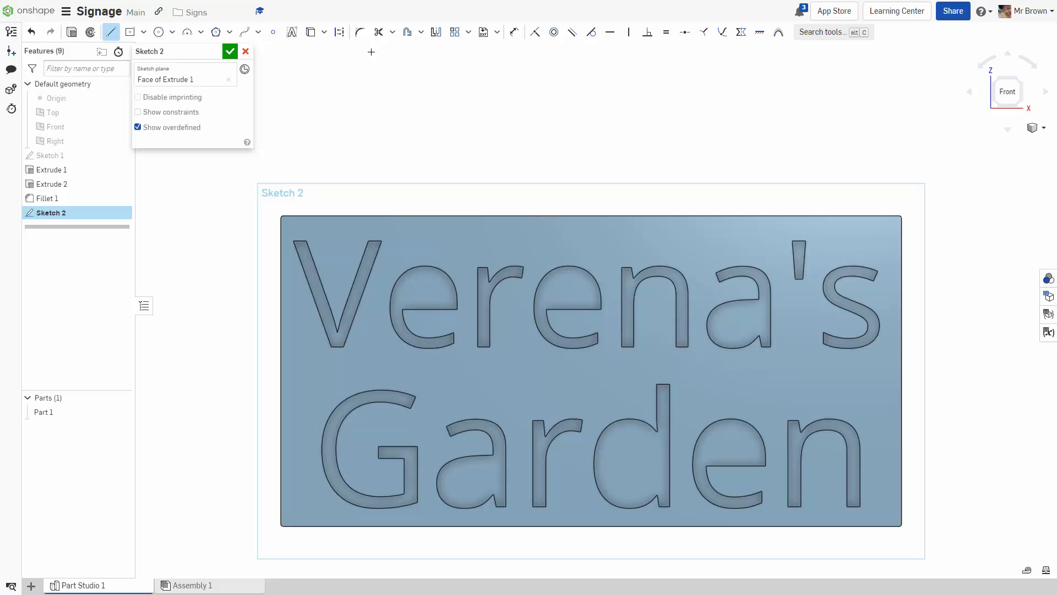
{"action": "left_click", "coordinate": [339, 32]}
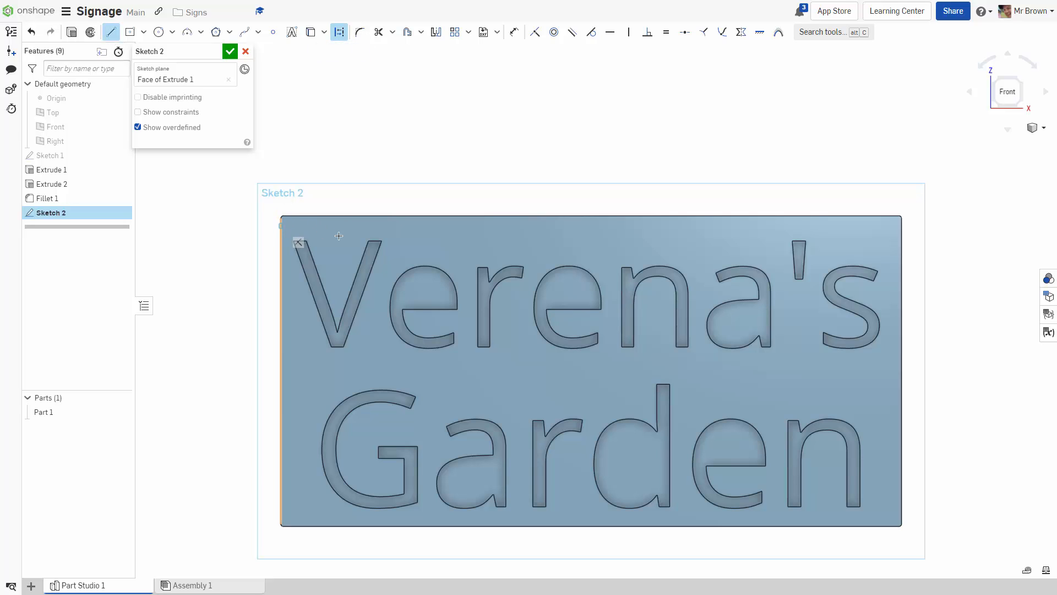
{"action": "left_click", "coordinate": [900, 224]}
{"action": "key", "text": "Escape"}
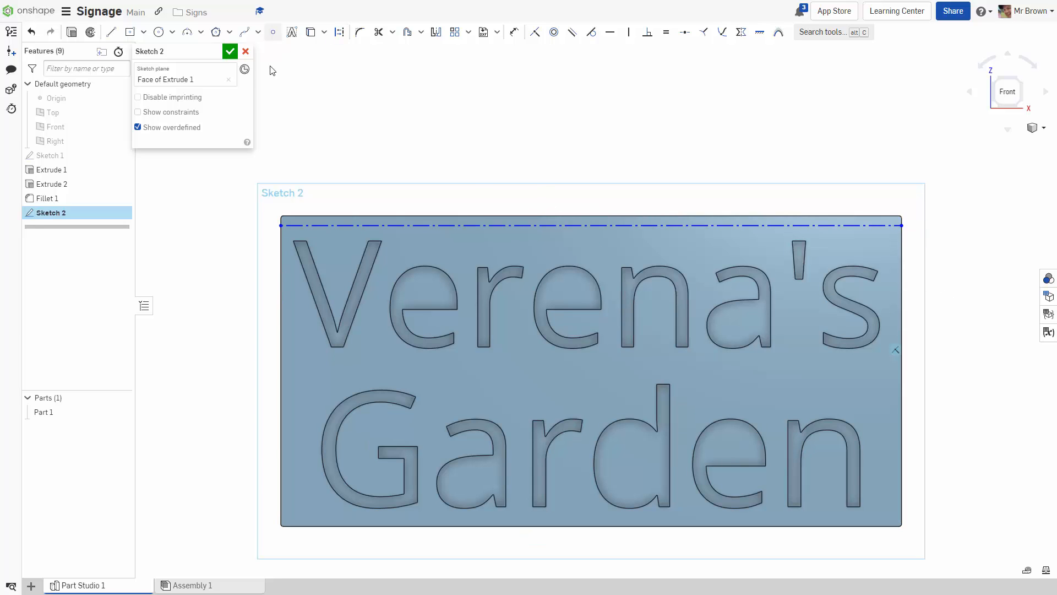
Step: Draw a circle centred on the construction line above the first text line's "r" and set its diameter to 6.35 mm
{"action": "left_click", "coordinate": [158, 33]}
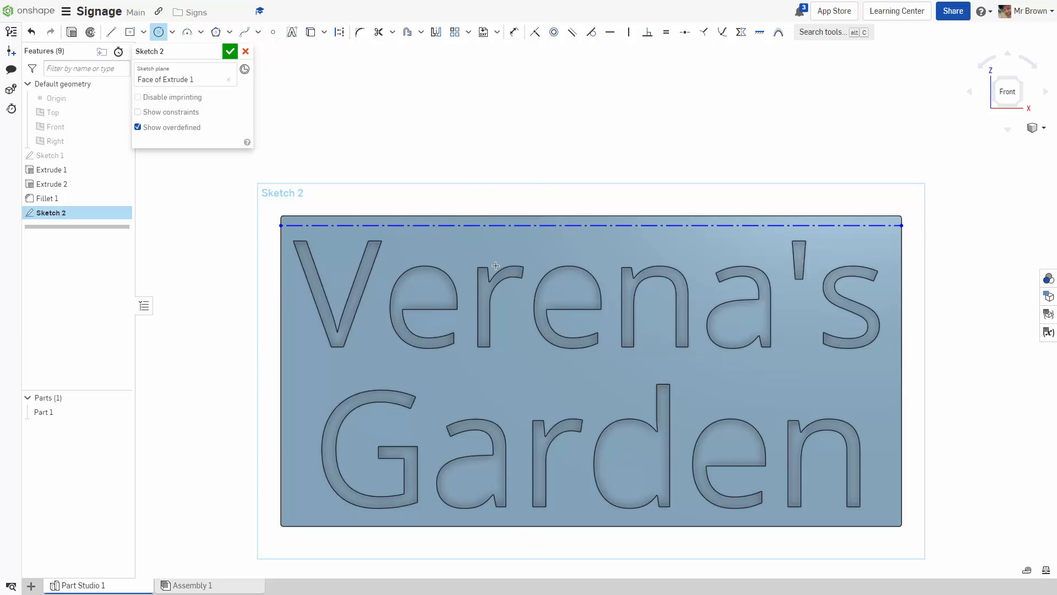
{"action": "left_click", "coordinate": [491, 225]}
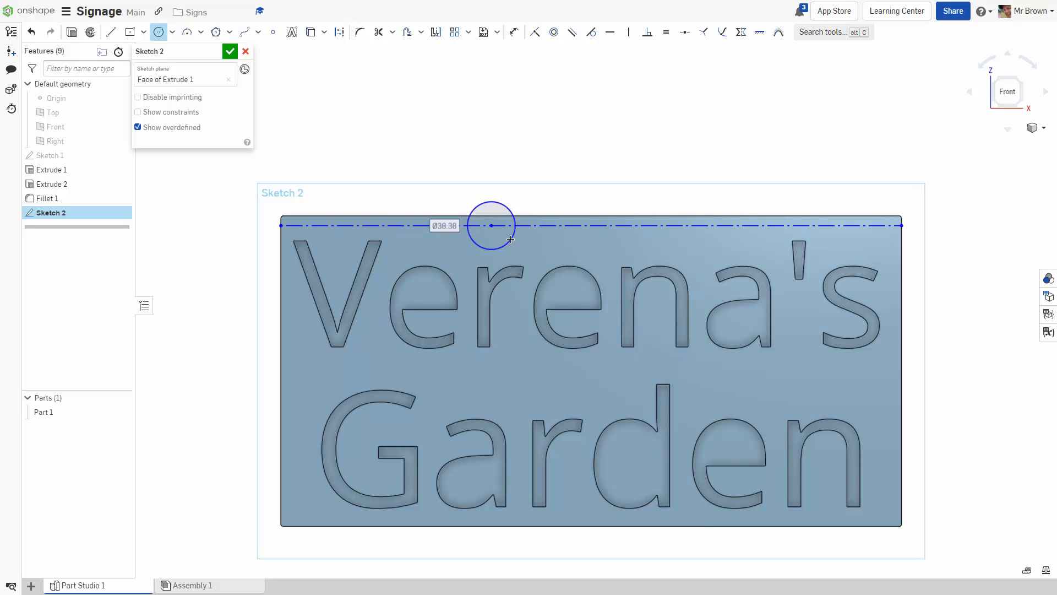
{"action": "type", "text": "8"}
{"action": "key", "text": "Escape"}
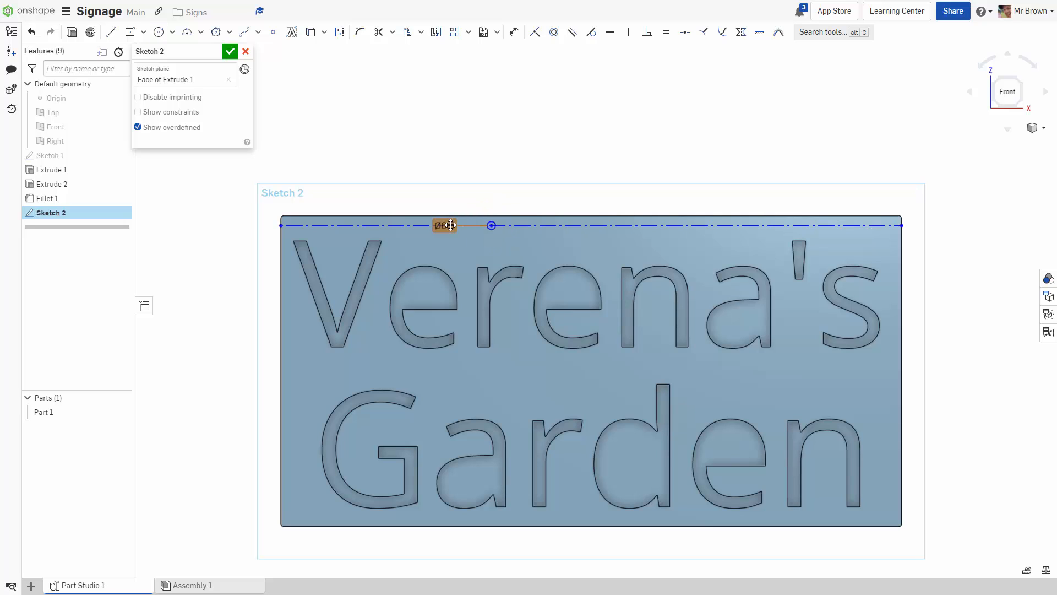
{"action": "double_click", "coordinate": [445, 225]}
{"action": "type", "text": "6.35"}
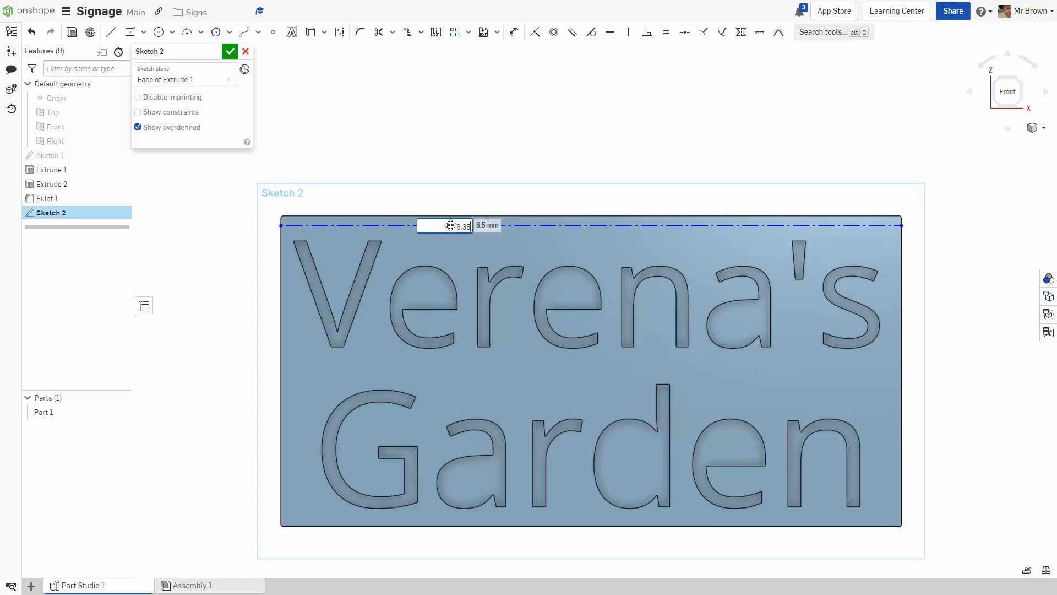
{"action": "key", "text": "Return"}
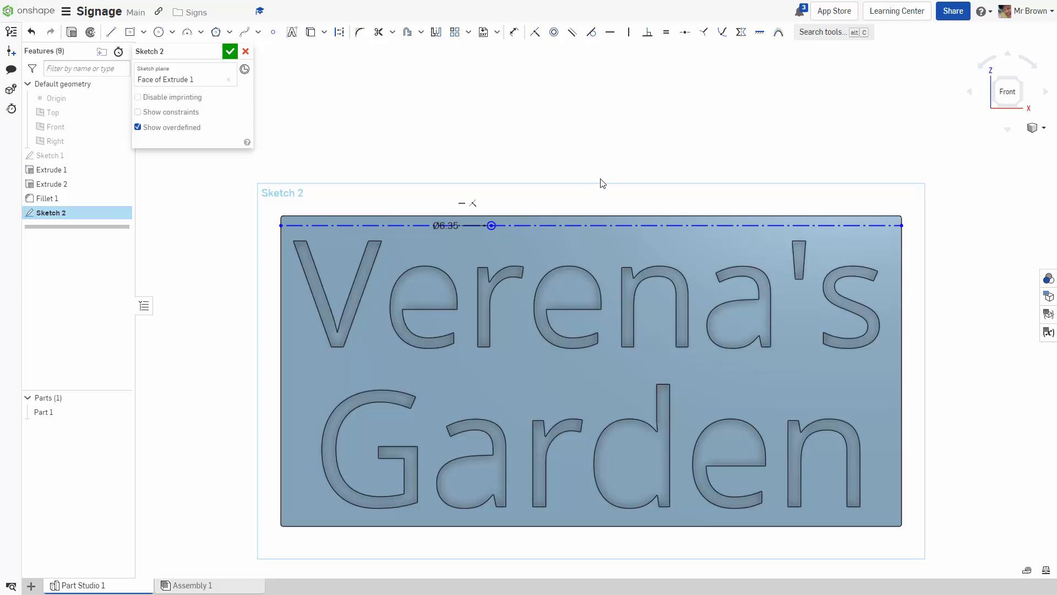
Step: Dimension the horizontal distance from the construction line's left end to the circle's centre
{"action": "scroll", "coordinate": [583, 193], "scroll_direction": "down", "scroll_amount": 3}
{"action": "scroll", "coordinate": [528, 165], "scroll_direction": "up", "scroll_amount": 3}
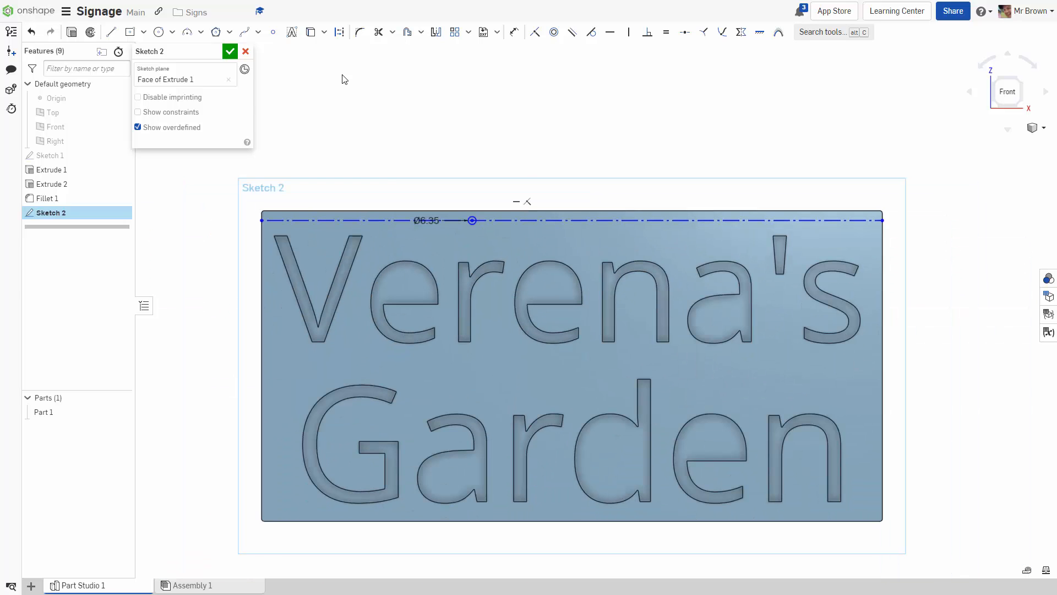
{"action": "key", "text": "d"}
{"action": "left_click", "coordinate": [262, 221]}
{"action": "left_click", "coordinate": [472, 220]}
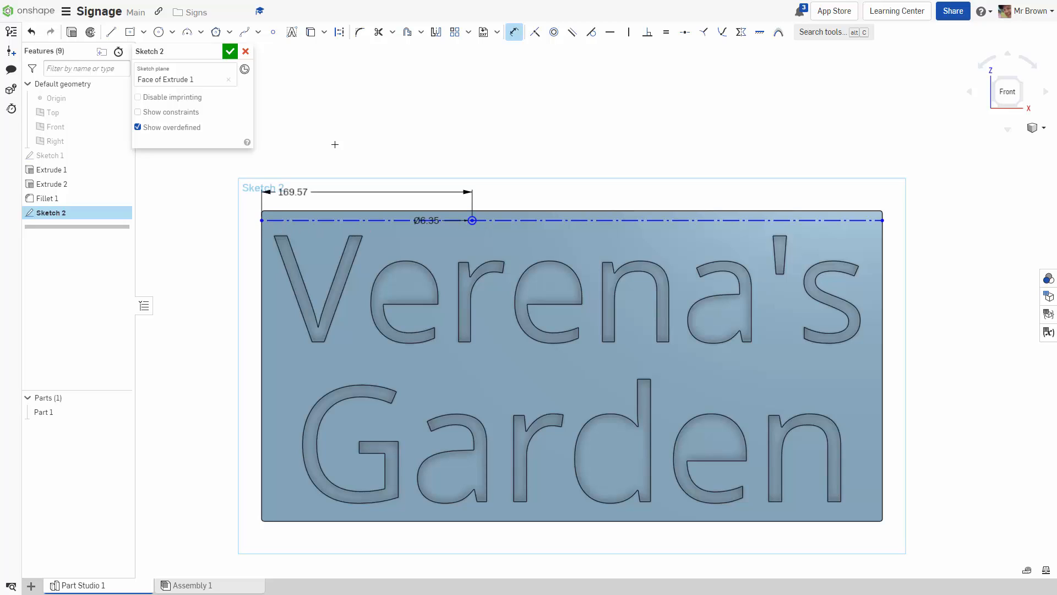
{"action": "left_click", "coordinate": [406, 162]}
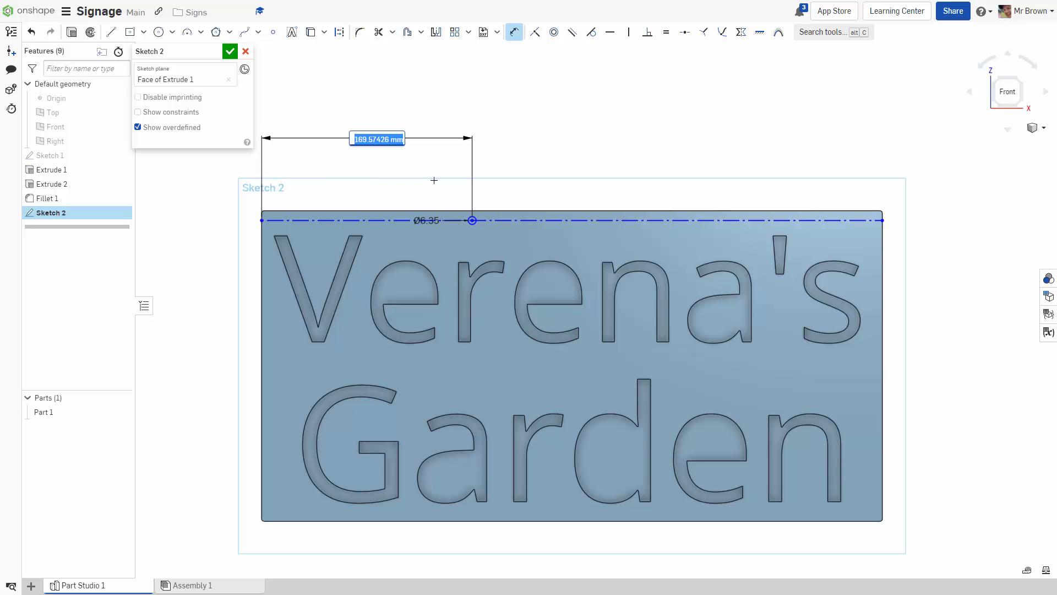
{"action": "key", "text": "Return"}
{"action": "key", "text": "Escape"}
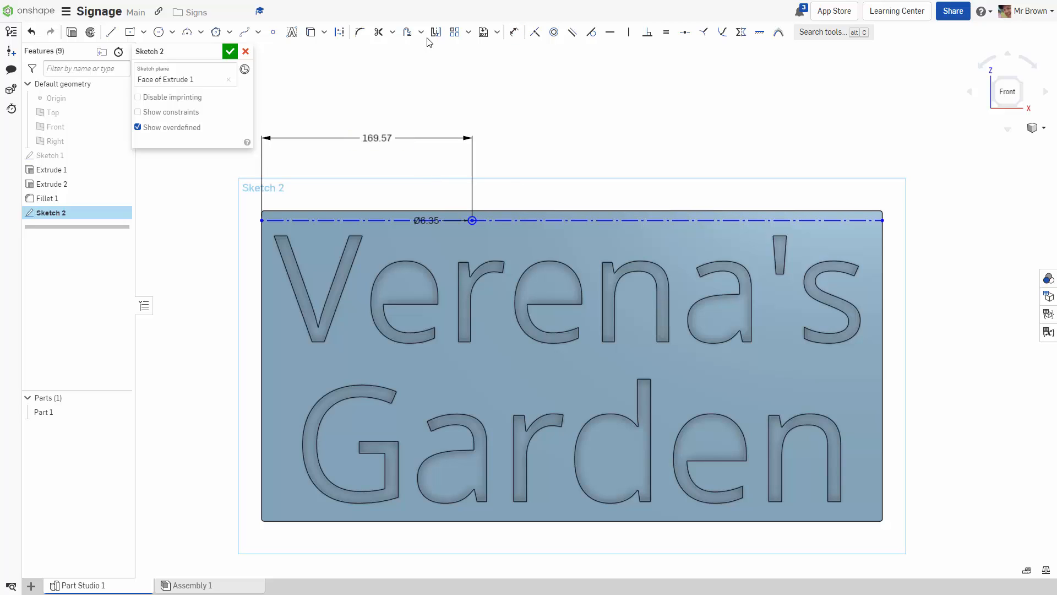
Step: Draw a vertical construction line between the midpoints of the plate's upper and lower edges
{"action": "left_click", "coordinate": [111, 33]}
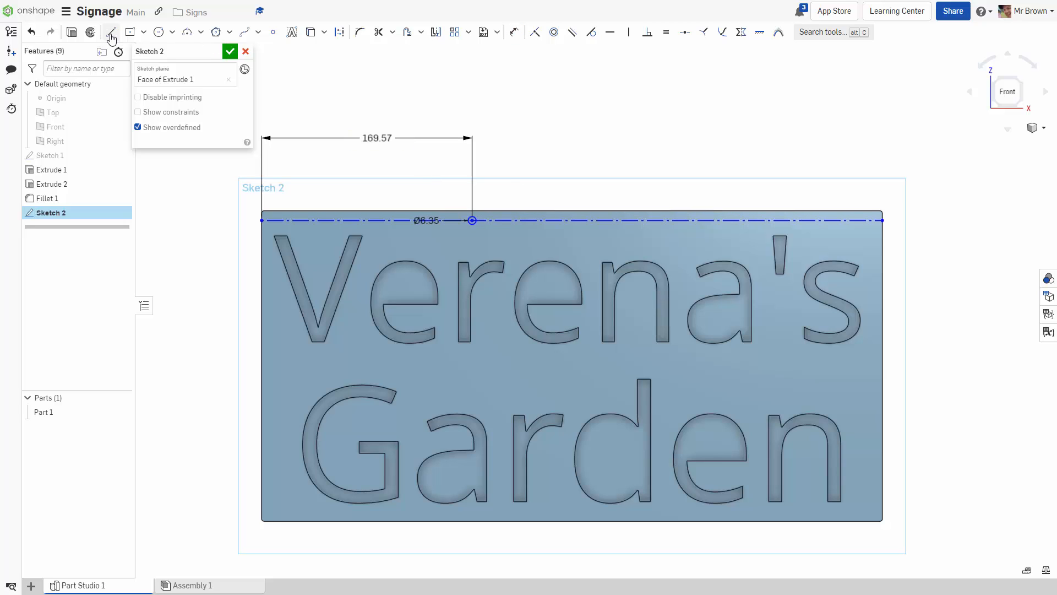
{"action": "left_click", "coordinate": [340, 33]}
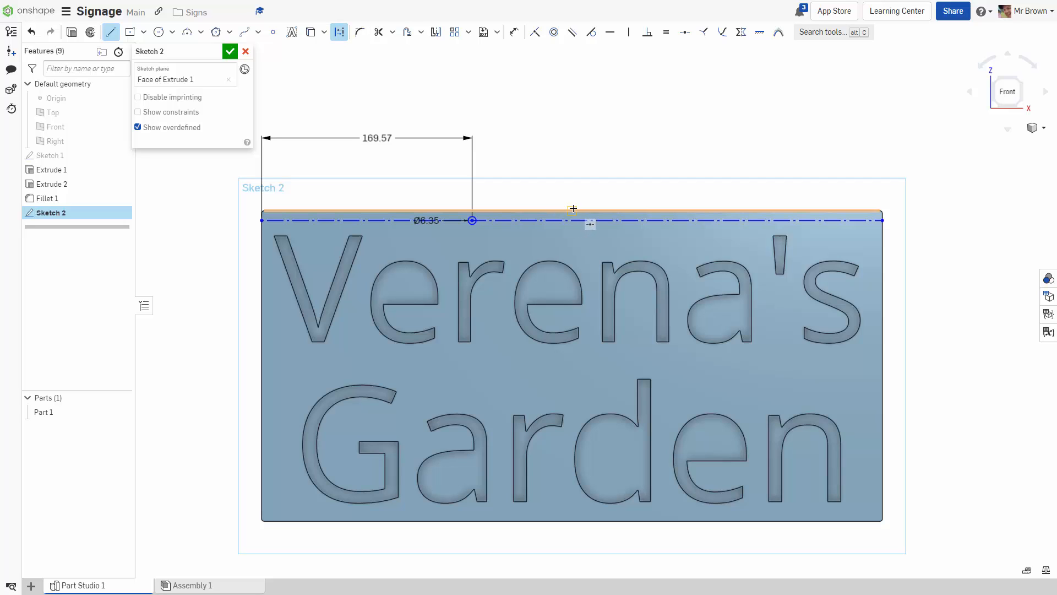
{"action": "left_click", "coordinate": [572, 210]}
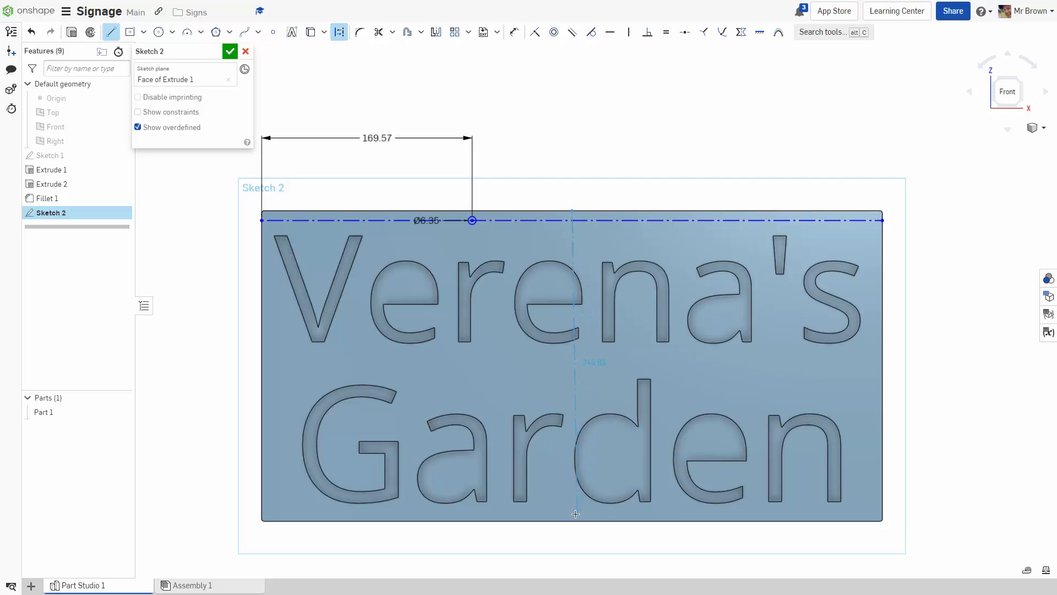
{"action": "left_click", "coordinate": [572, 521]}
{"action": "key", "text": "Escape"}
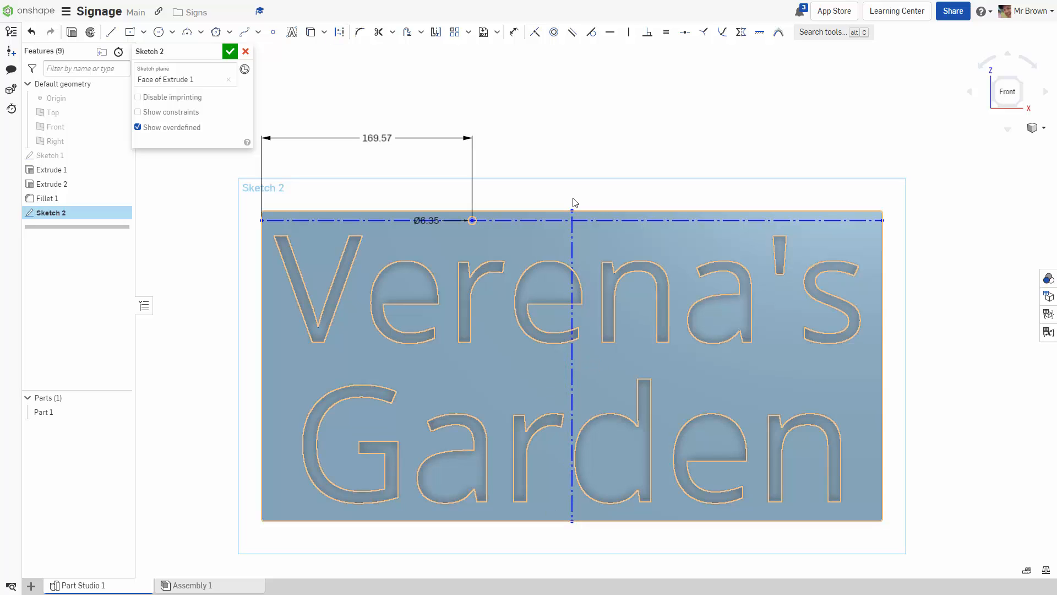
Step: Replace the circle's distance to the line's left end with a 100 mm dimension to the vertical centreline
{"action": "left_click", "coordinate": [370, 139]}
{"action": "key", "text": "Delete"}
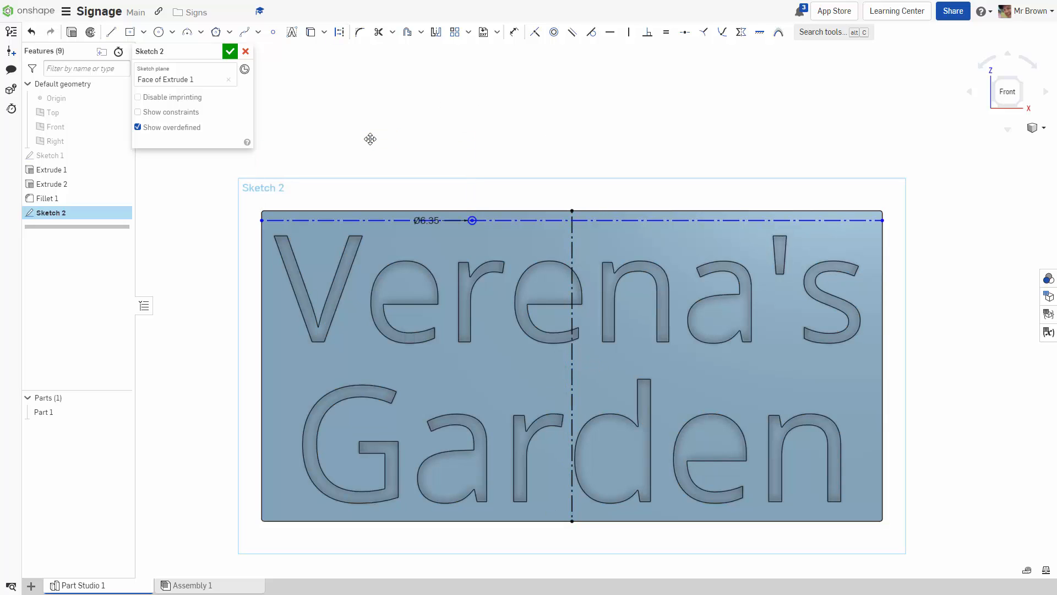
{"action": "key", "text": "d"}
{"action": "left_click", "coordinate": [573, 225]}
{"action": "left_click", "coordinate": [516, 158]}
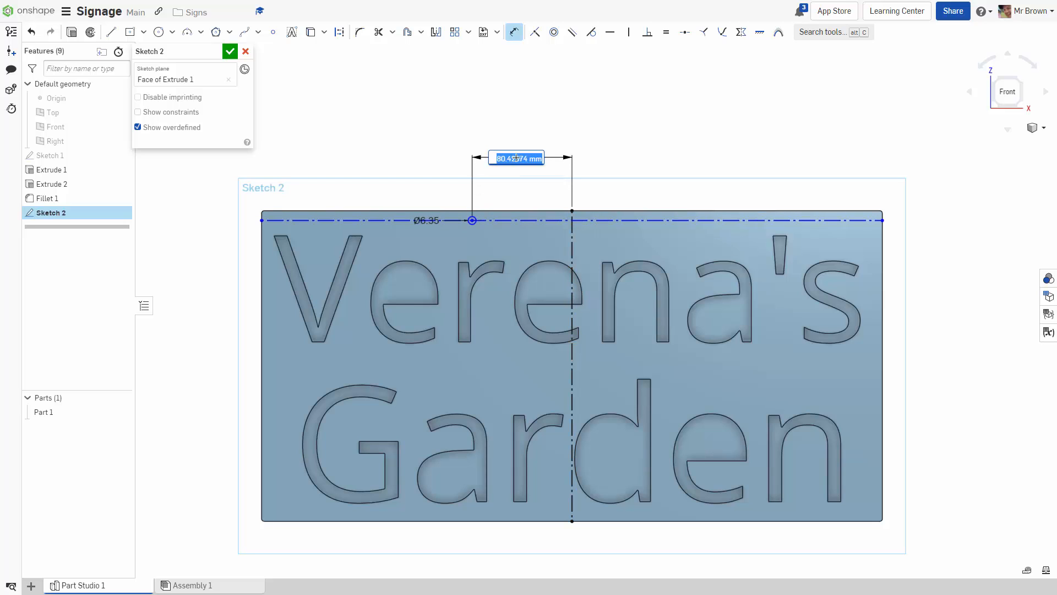
{"action": "type", "text": "100"}
{"action": "key", "text": "Return"}
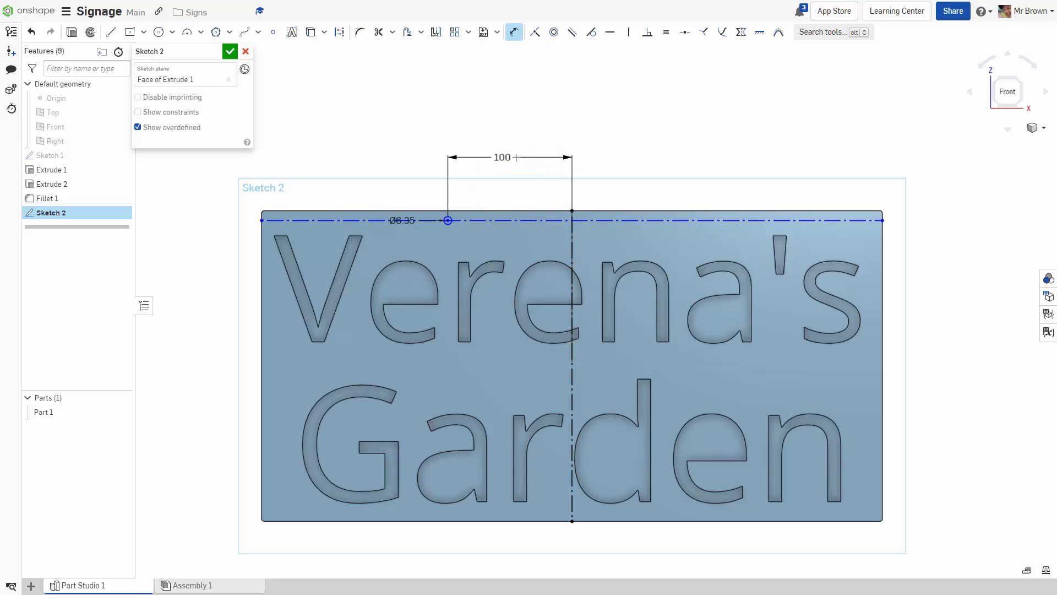
{"action": "key", "text": "Escape"}
Step: Mirror the 6.35 mm circle across the vertical centreline to the other half of the plate
{"action": "left_click", "coordinate": [436, 33]}
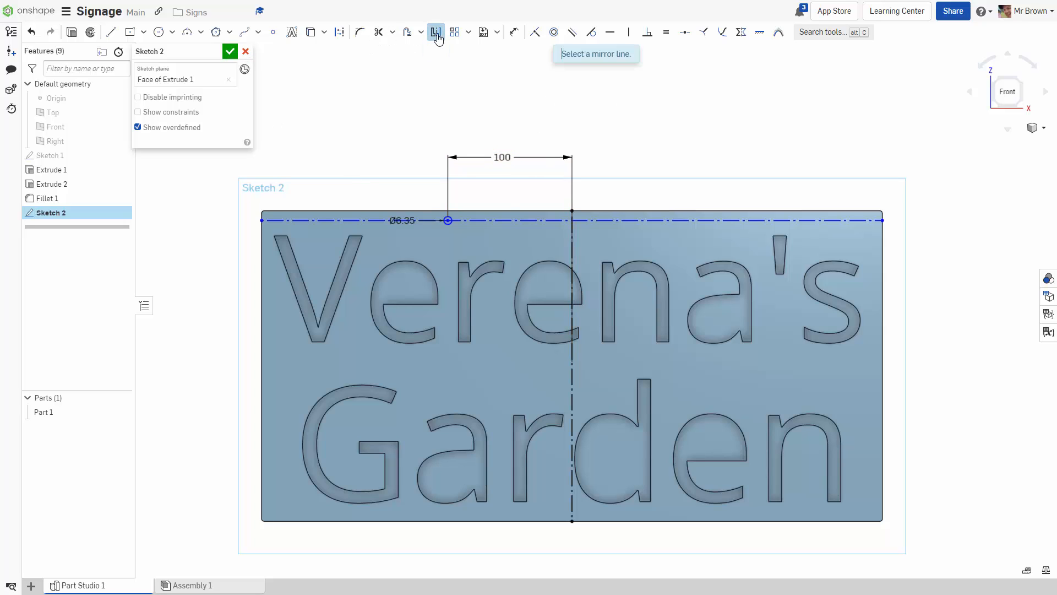
{"action": "left_click", "coordinate": [572, 247]}
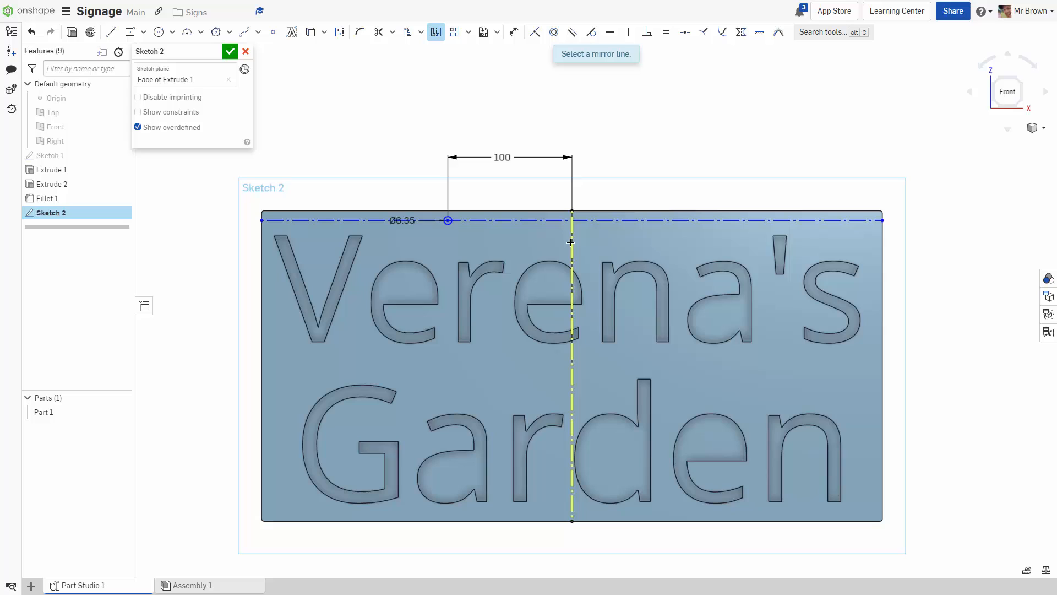
{"action": "left_click", "coordinate": [451, 223]}
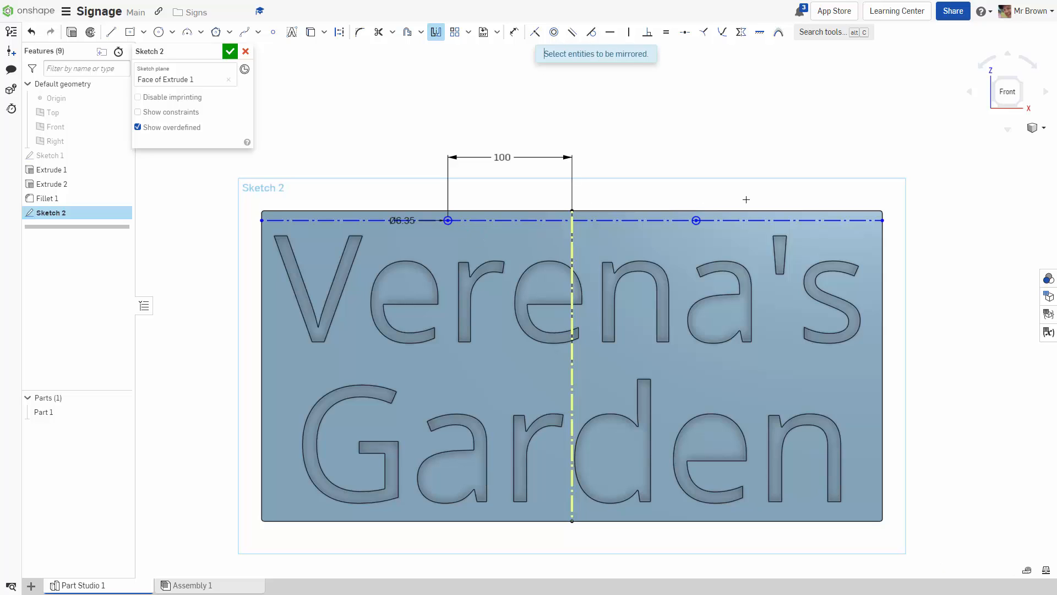
{"action": "right_click", "coordinate": [601, 122]}
{"action": "left_click", "coordinate": [640, 127]}
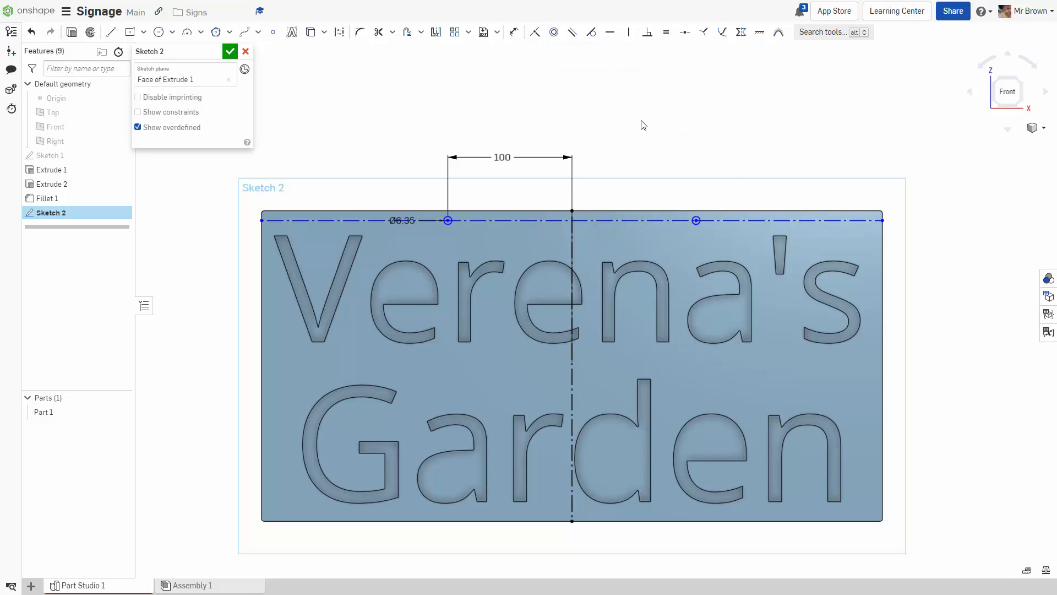
Step: Add a 20 mm diameter-style dimension between the horizontal construction line and the plate's upper edge
{"action": "key", "text": "d"}
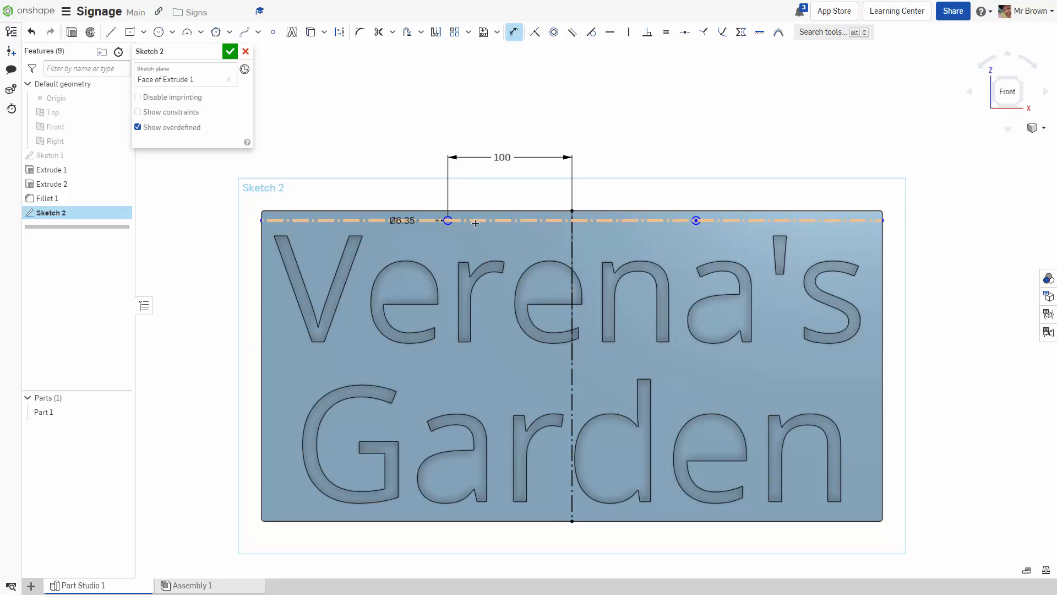
{"action": "left_click", "coordinate": [448, 220]}
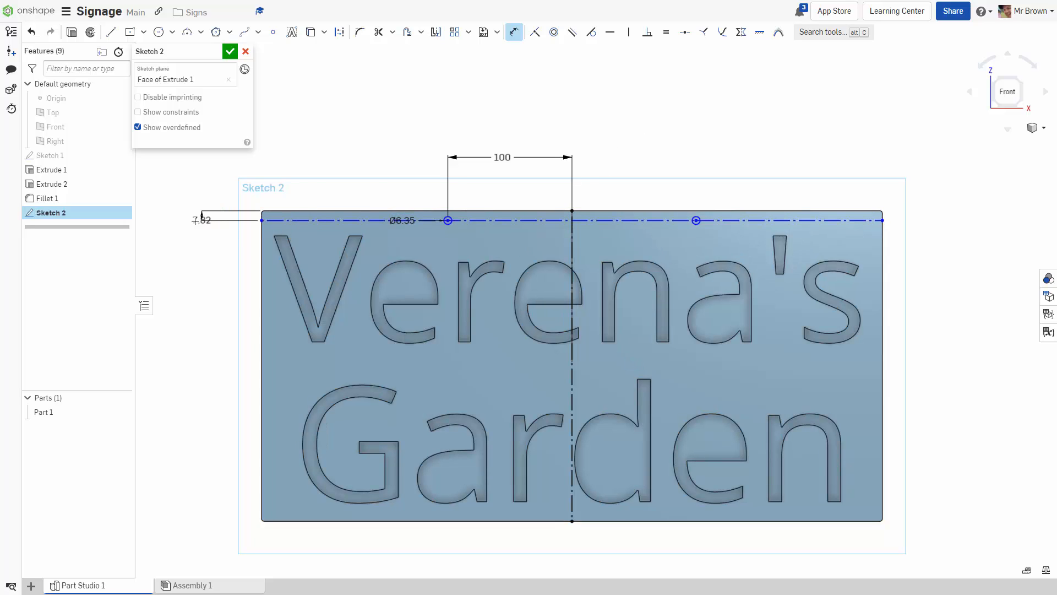
{"action": "left_click", "coordinate": [189, 250]}
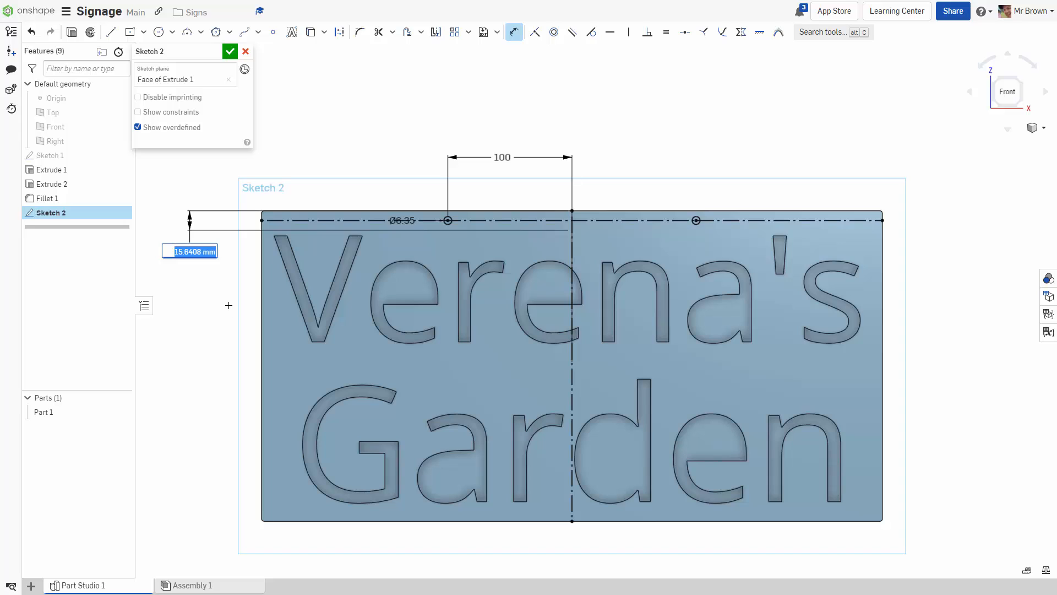
{"action": "type", "text": "20"}
{"action": "key", "text": "Return"}
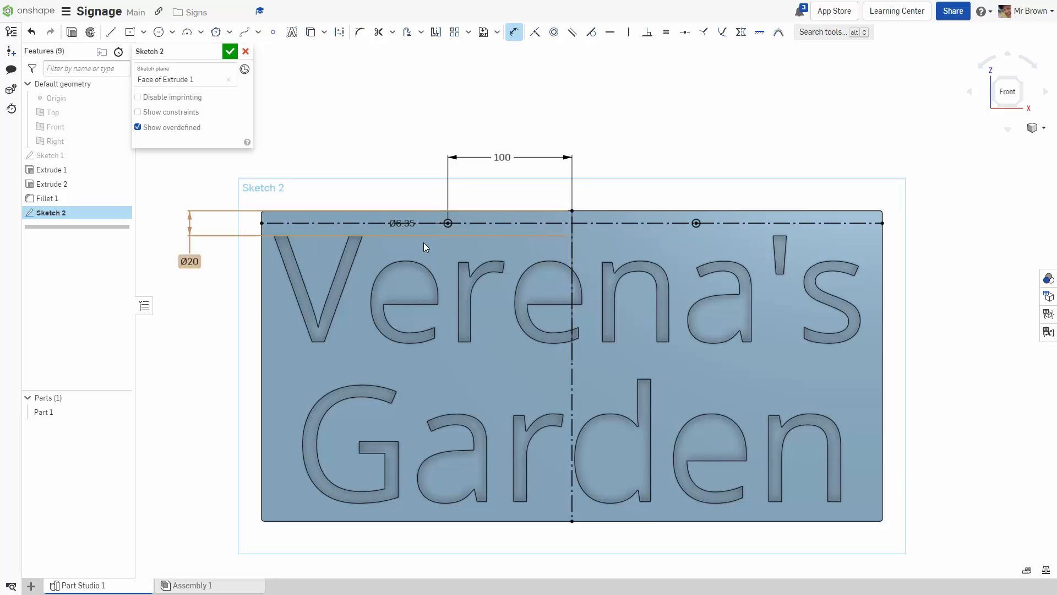
{"action": "key", "text": "Escape"}
Step: Move the circle's diameter label above the plate and finish the sketch
{"action": "left_click_drag", "start_coordinate": [403, 223], "coordinate": [406, 184]}
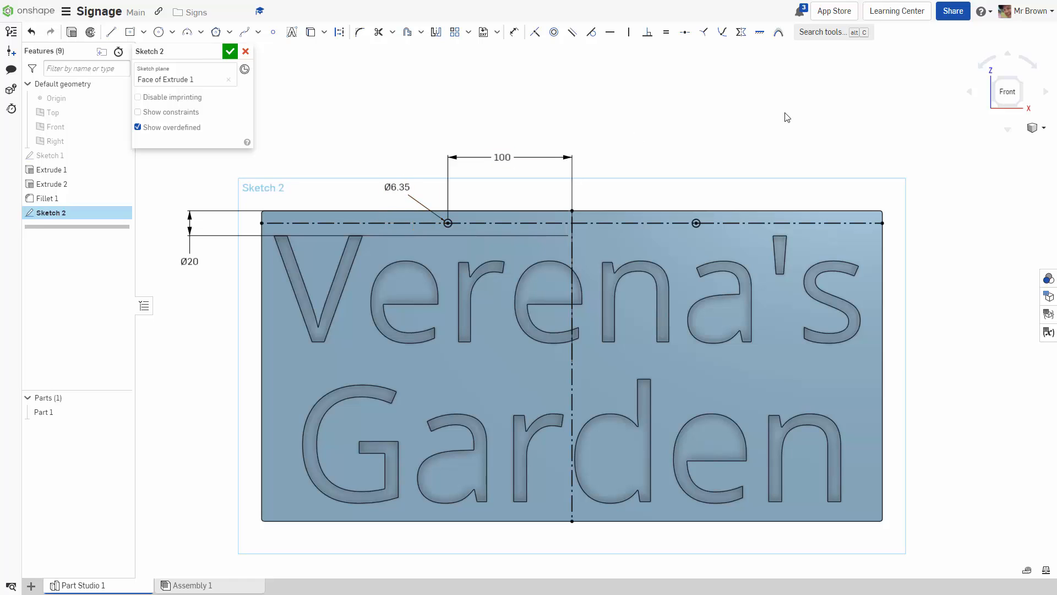
{"action": "right_click_drag", "start_coordinate": [795, 130], "coordinate": [791, 123]}
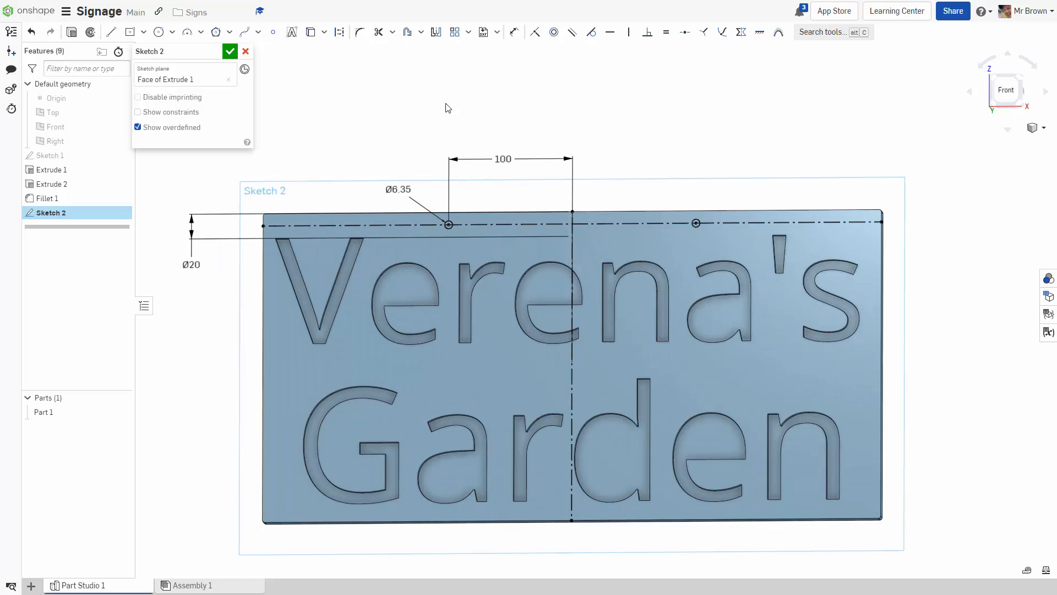
{"action": "scroll", "coordinate": [420, 95], "scroll_direction": "up", "scroll_amount": 2}
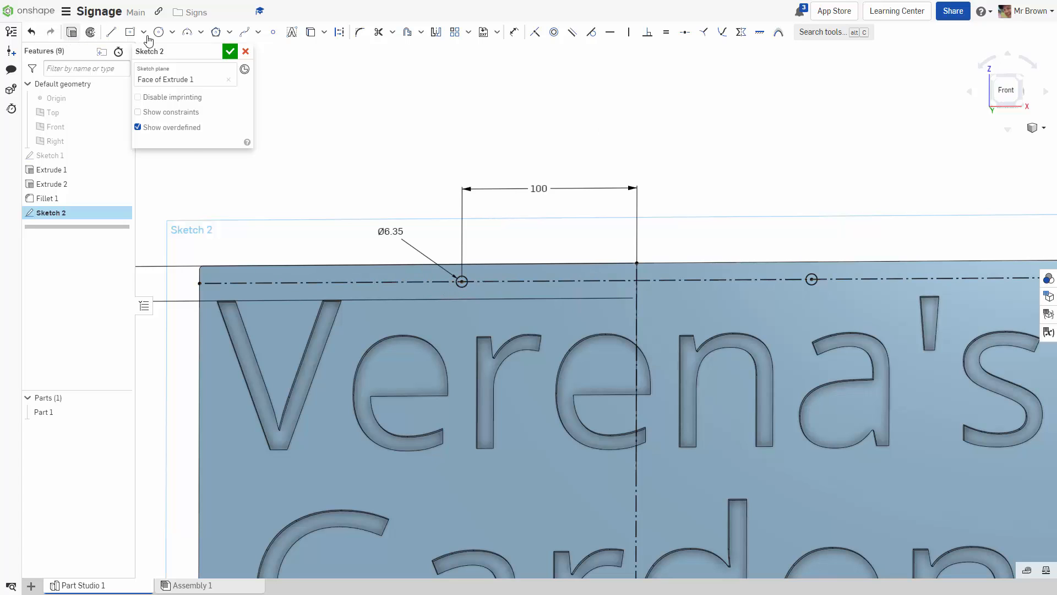
{"action": "left_click", "coordinate": [230, 51]}
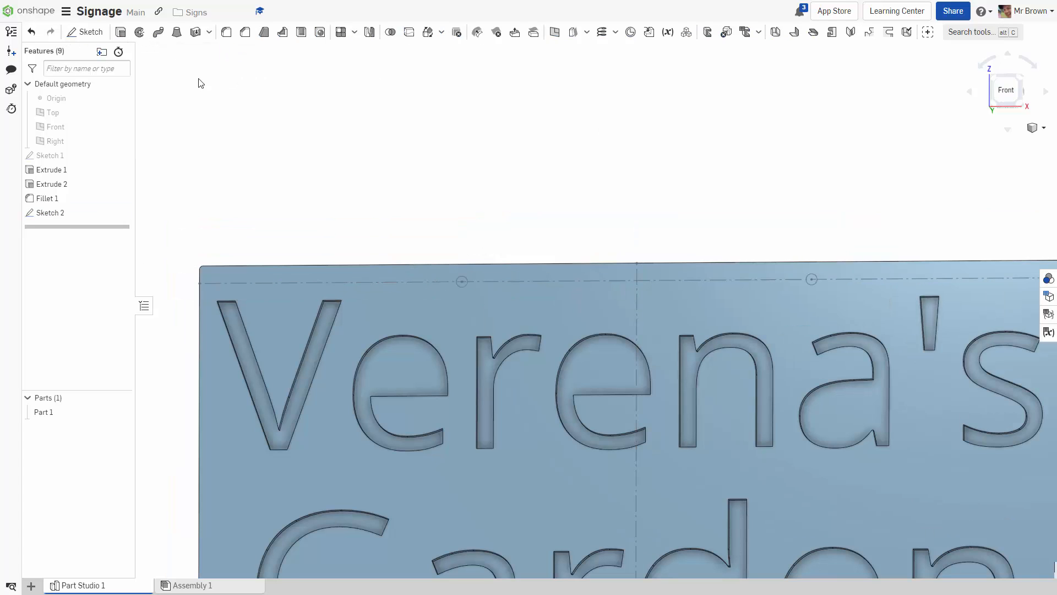
Step: Start a Hole feature on both sketched circle centres and set the hole diameter to 6.35 mm
{"action": "left_click", "coordinate": [320, 32]}
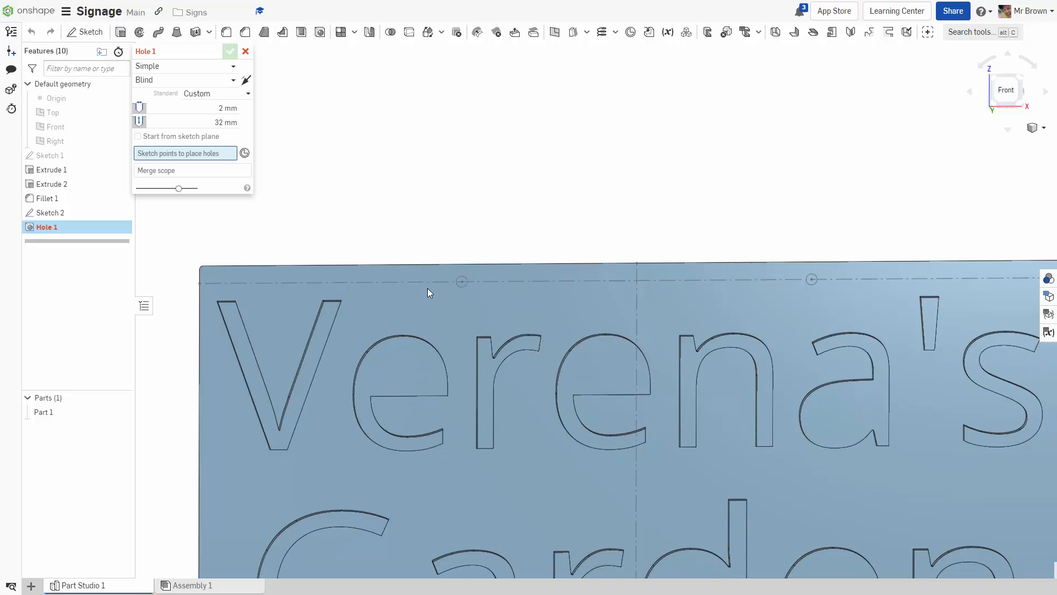
{"action": "left_click", "coordinate": [461, 281]}
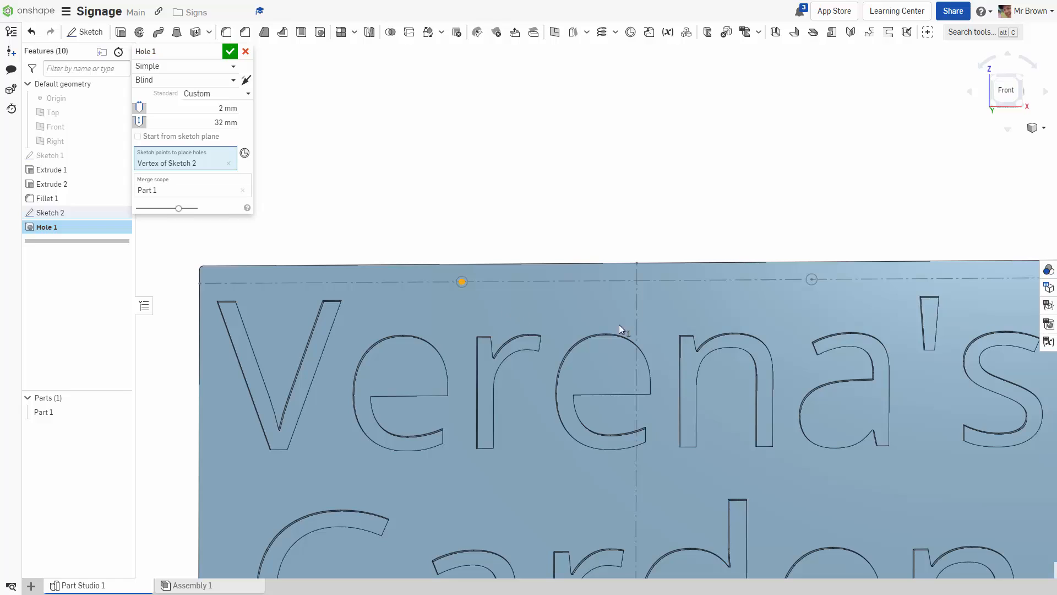
{"action": "left_click", "coordinate": [812, 280]}
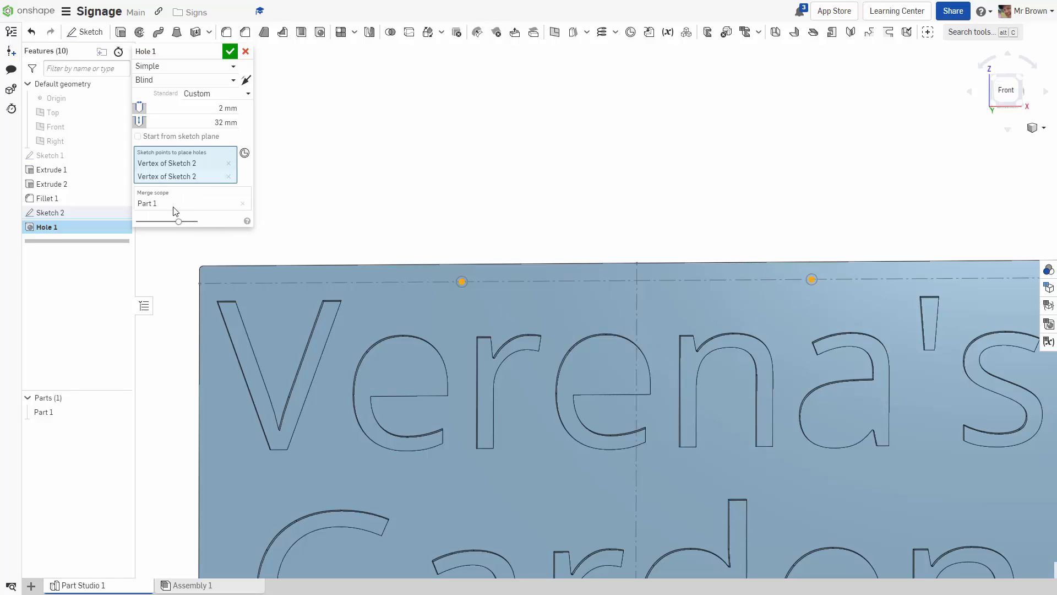
{"action": "left_click", "coordinate": [214, 108]}
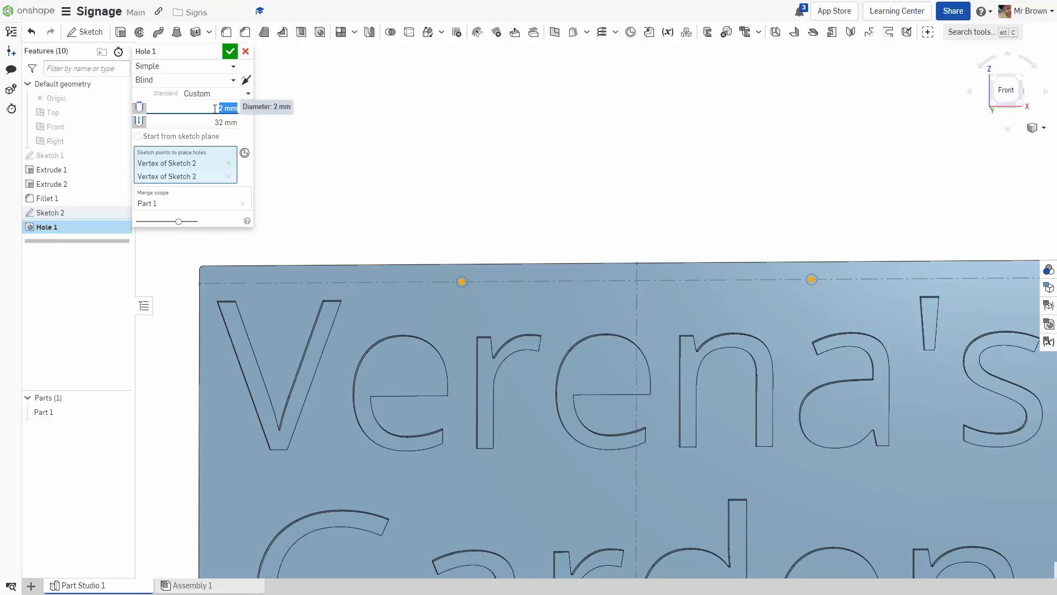
{"action": "type", "text": "6.35"}
{"action": "key", "text": "Return"}
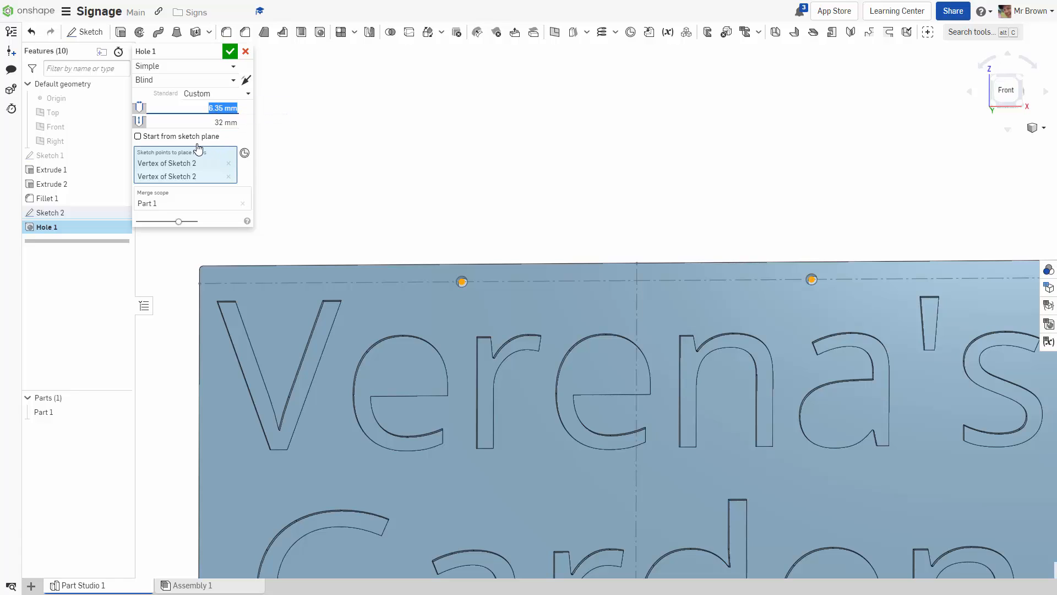
Step: Set the holes to Through with the Simple style and accept the Hole feature
{"action": "left_click", "coordinate": [232, 82]}
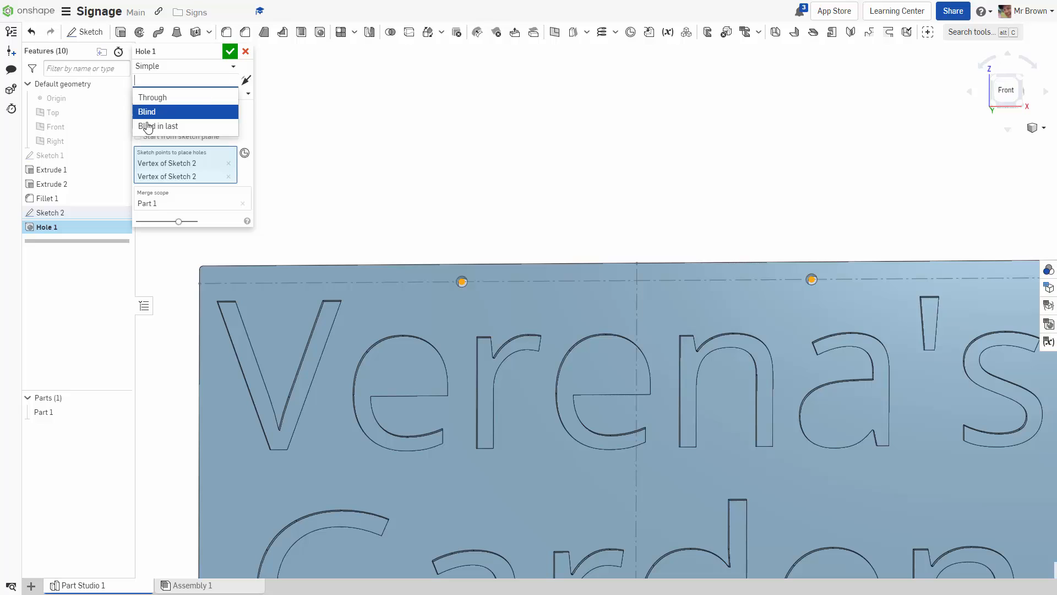
{"action": "left_click", "coordinate": [235, 95]}
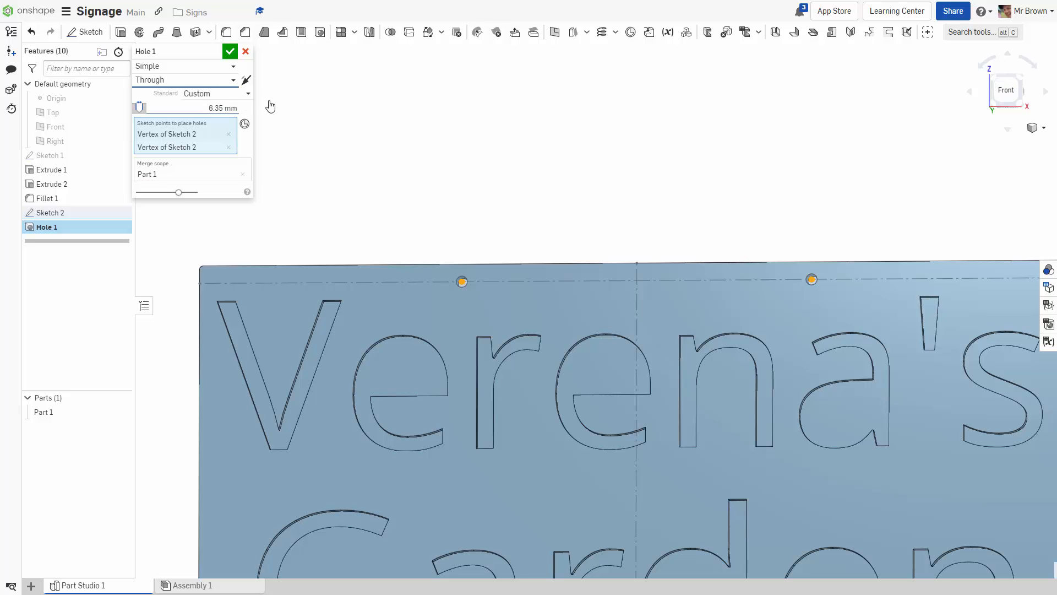
{"action": "mouse_move", "coordinate": [488, 191]}
{"action": "right_mouse_down"}
{"action": "mouse_move", "coordinate": [531, 226]}
{"action": "mouse_move", "coordinate": [622, 259]}
{"action": "mouse_move", "coordinate": [517, 229]}
{"action": "mouse_move", "coordinate": [481, 198]}
{"action": "right_mouse_up"}
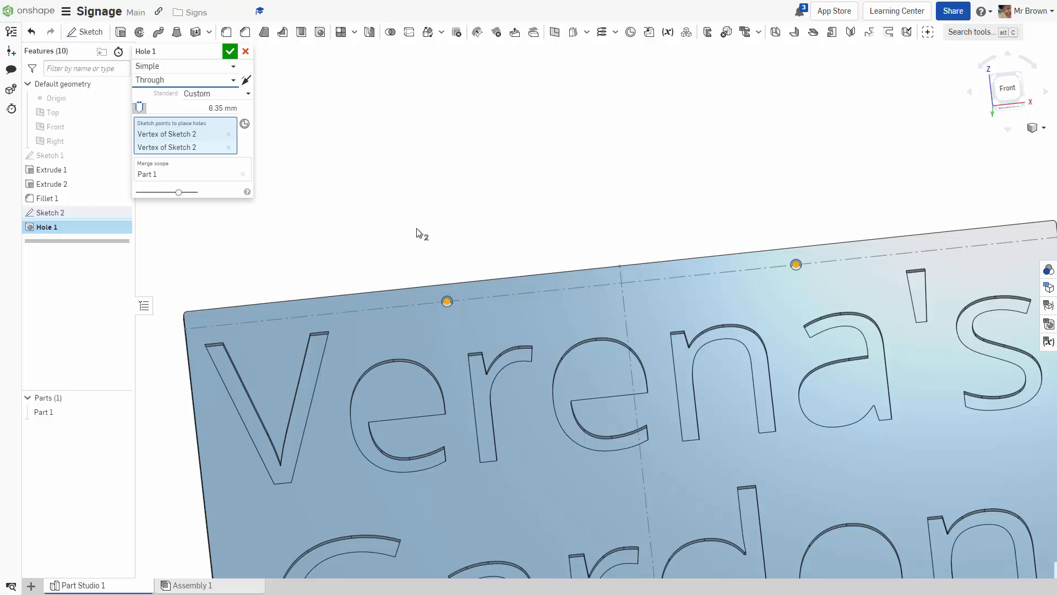
{"action": "left_click", "coordinate": [233, 69]}
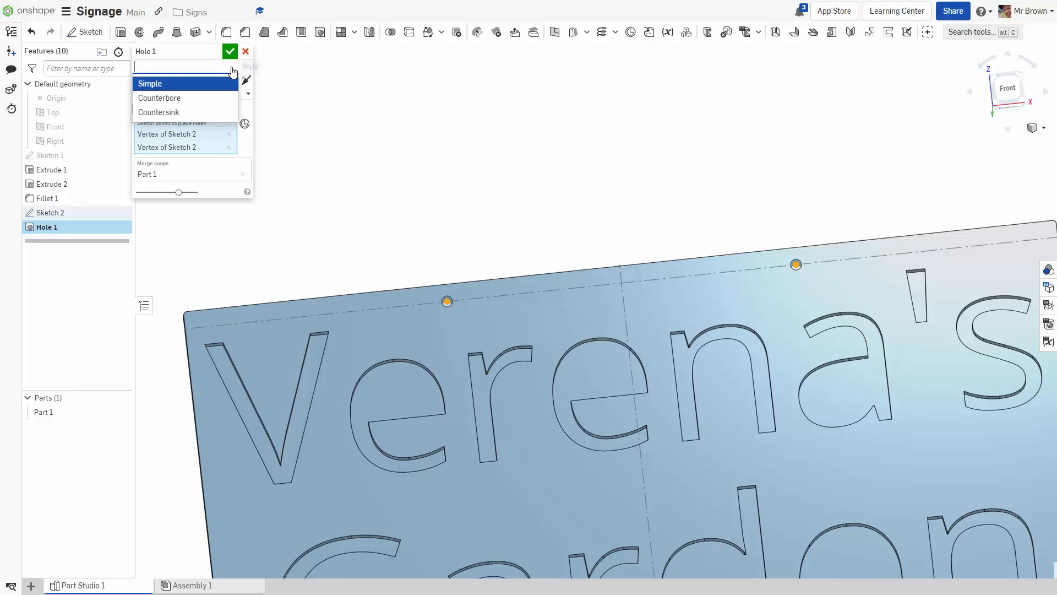
{"action": "left_click", "coordinate": [200, 88]}
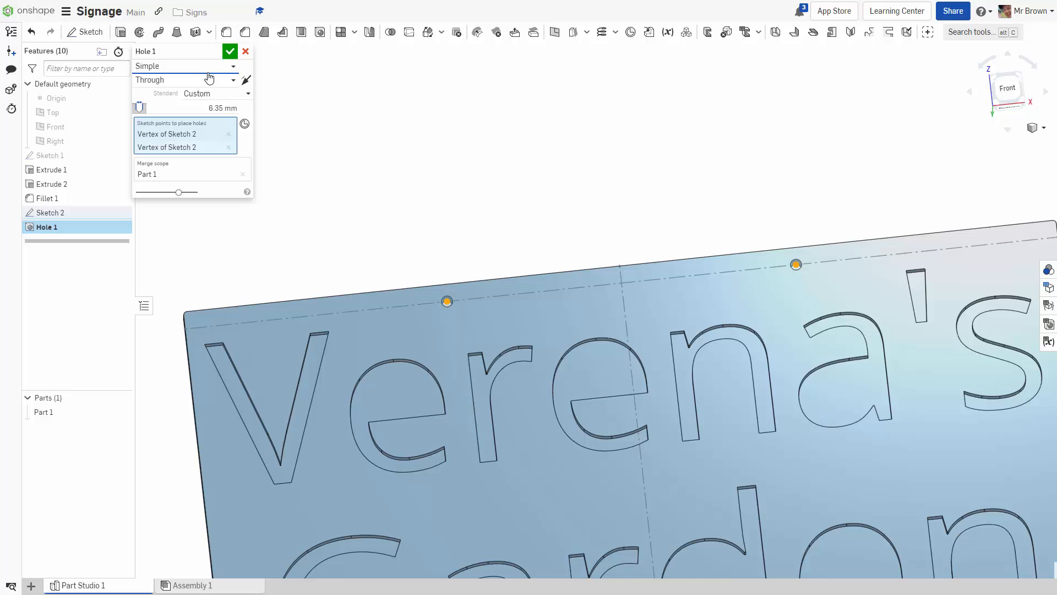
{"action": "left_click", "coordinate": [230, 51]}
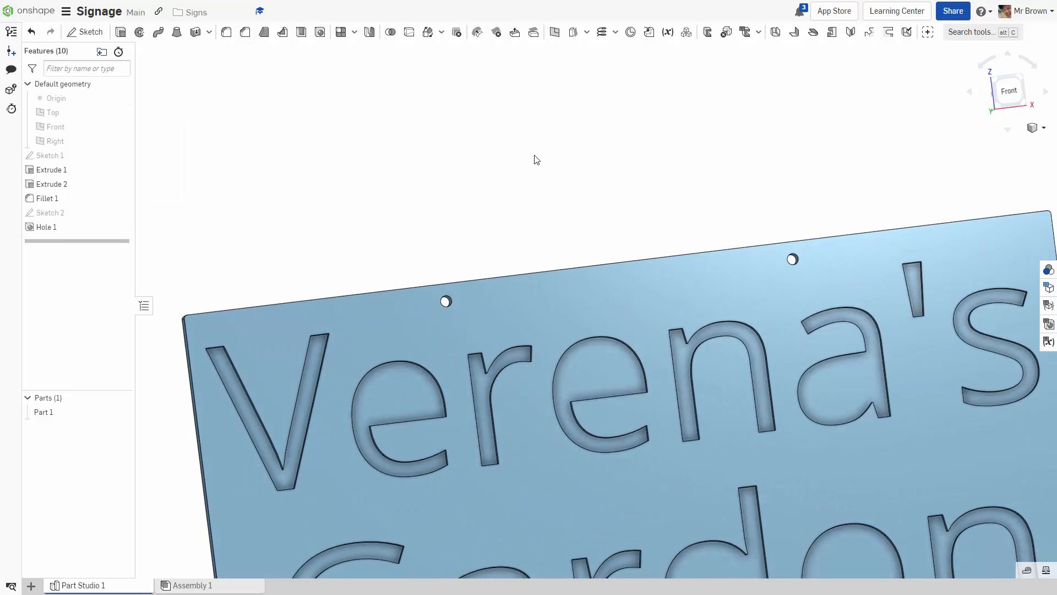
Step: Examine the finished sign from the back, side and front, checking the through holes and recessed letters
{"action": "scroll", "coordinate": [536, 160], "scroll_direction": "down", "scroll_amount": 3}
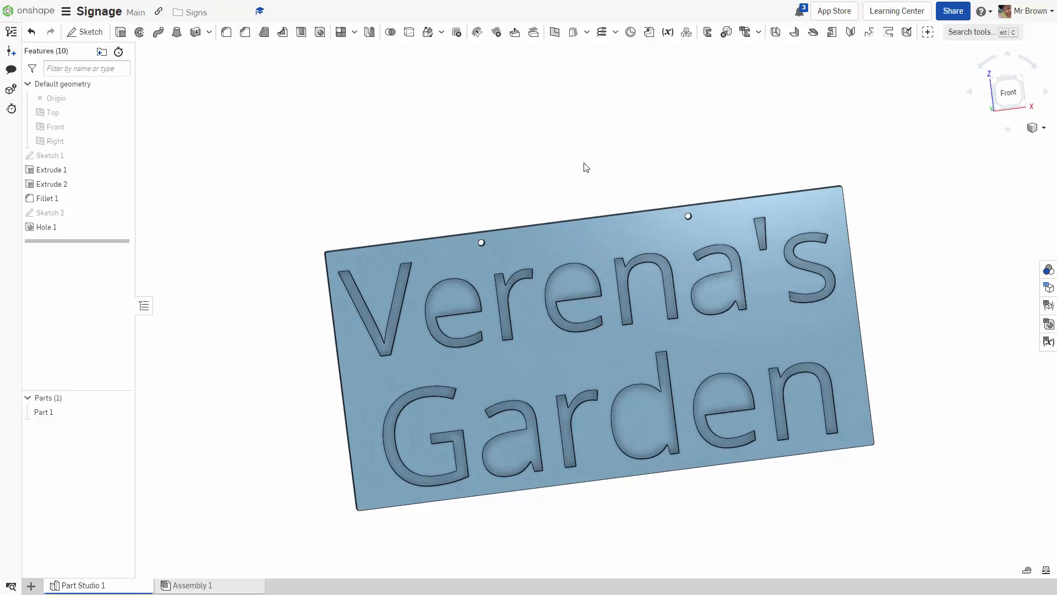
{"action": "right_click_drag", "start_coordinate": [586, 167], "coordinate": [607, 163]}
{"action": "left_click", "coordinate": [1003, 115]}
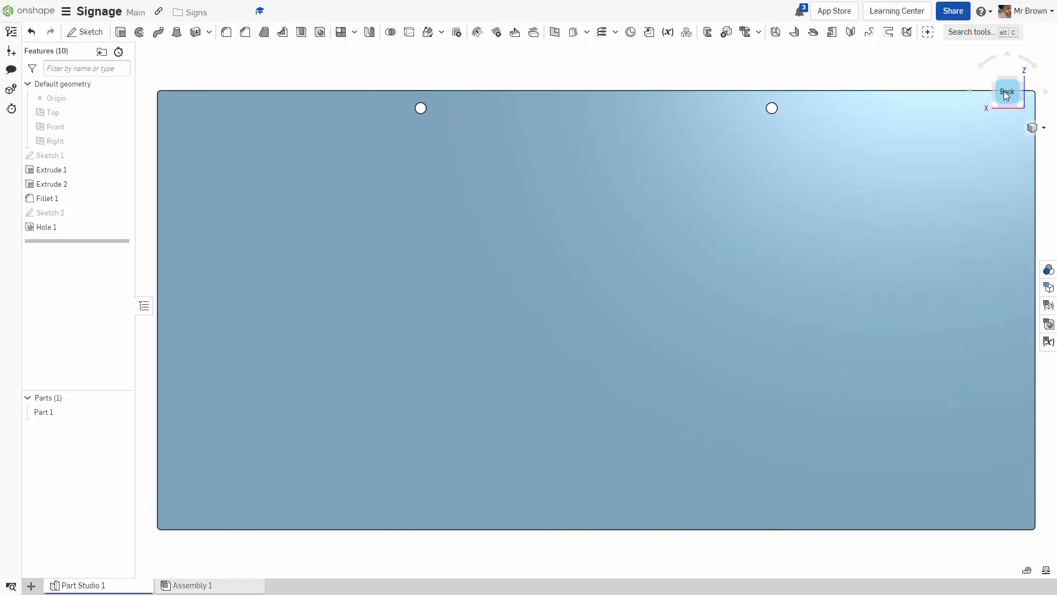
{"action": "right_click_drag", "start_coordinate": [330, 271], "coordinate": [451, 274]}
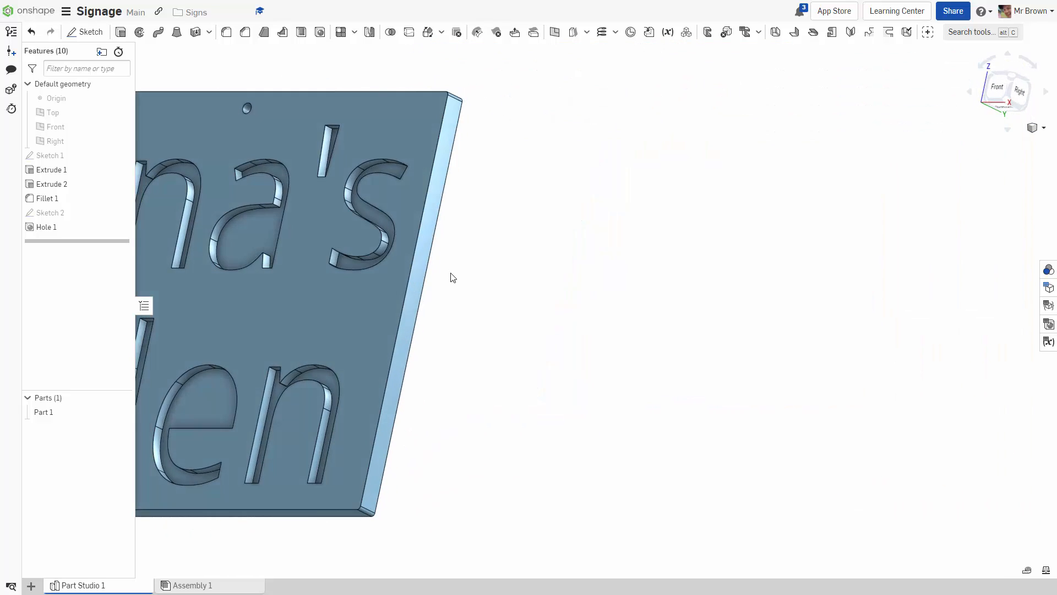
{"action": "scroll", "coordinate": [451, 274], "scroll_direction": "down", "scroll_amount": 3}
{"action": "middle_click_drag", "start_coordinate": [451, 274], "coordinate": [785, 278]}
{"action": "left_click", "coordinate": [1002, 88]}
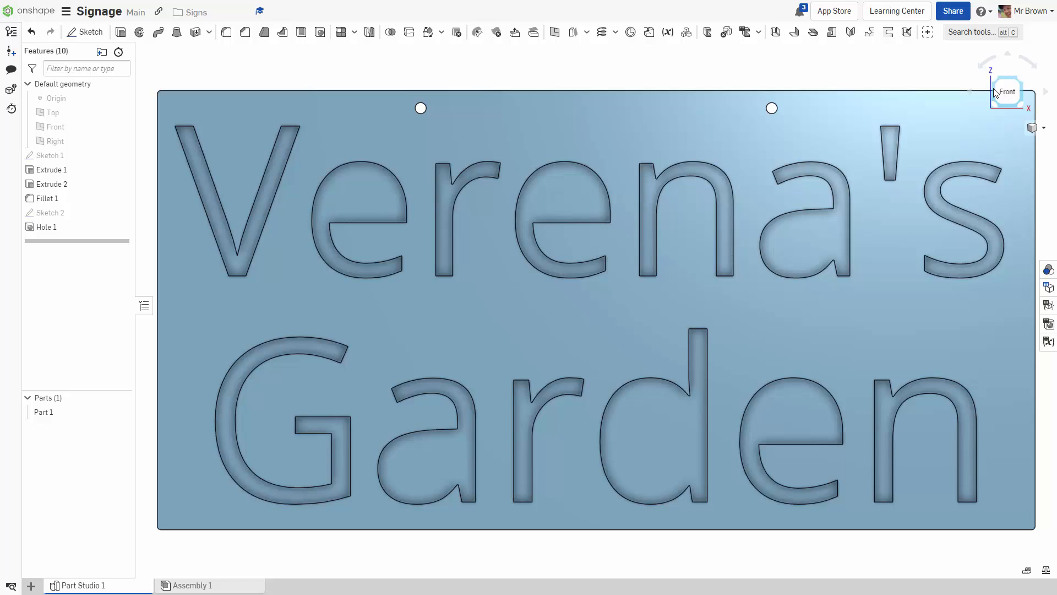
{"action": "left_click", "coordinate": [994, 89]}
{"action": "left_click", "coordinate": [994, 90]}
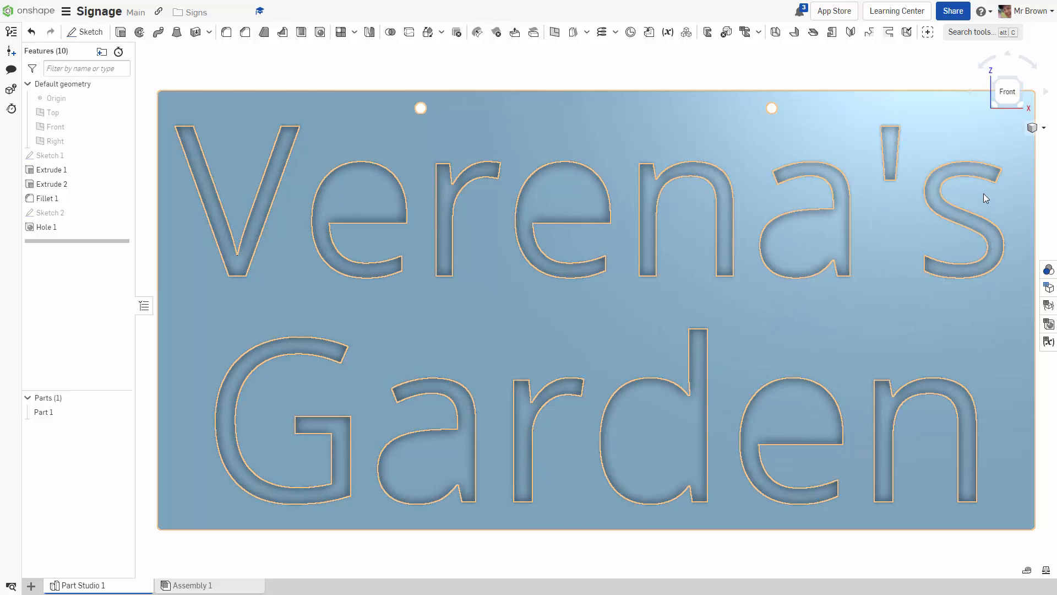
{"action": "right_click_drag", "start_coordinate": [819, 203], "coordinate": [808, 220]}
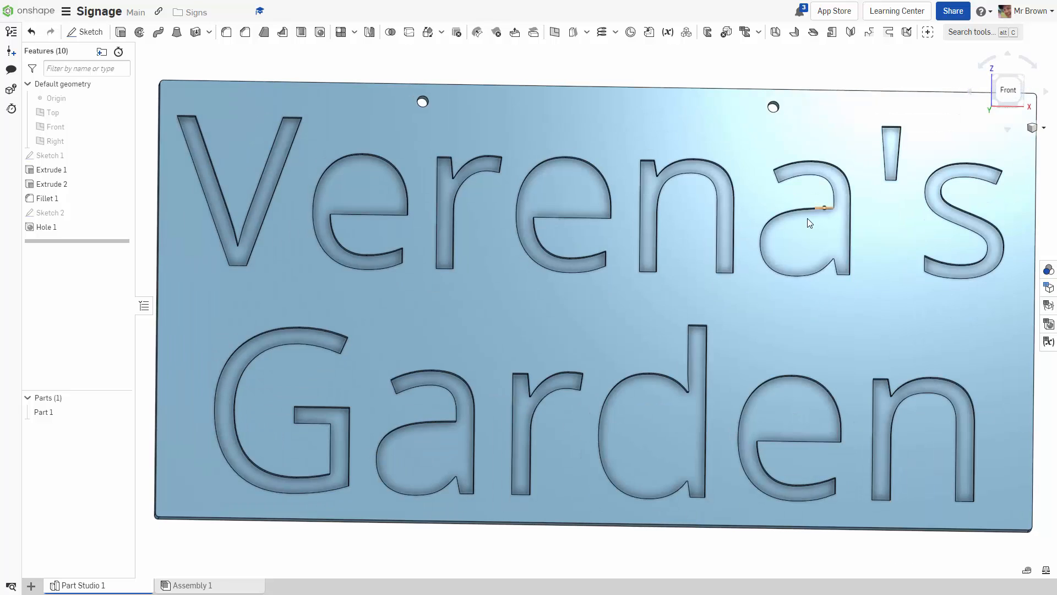
{"action": "scroll", "coordinate": [793, 225], "scroll_direction": "down", "scroll_amount": 3}
{"action": "middle_click_drag", "start_coordinate": [788, 222], "coordinate": [711, 271]}
{"action": "mouse_move", "coordinate": [805, 154]}
{"action": "right_mouse_down"}
{"action": "mouse_move", "coordinate": [789, 154]}
{"action": "mouse_move", "coordinate": [797, 158]}
{"action": "right_mouse_up"}
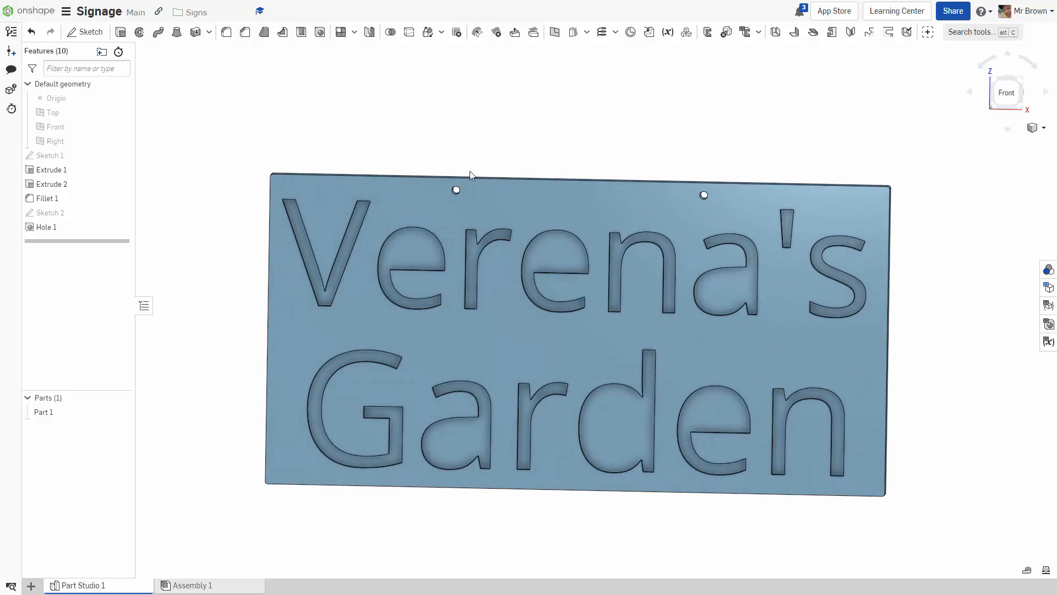